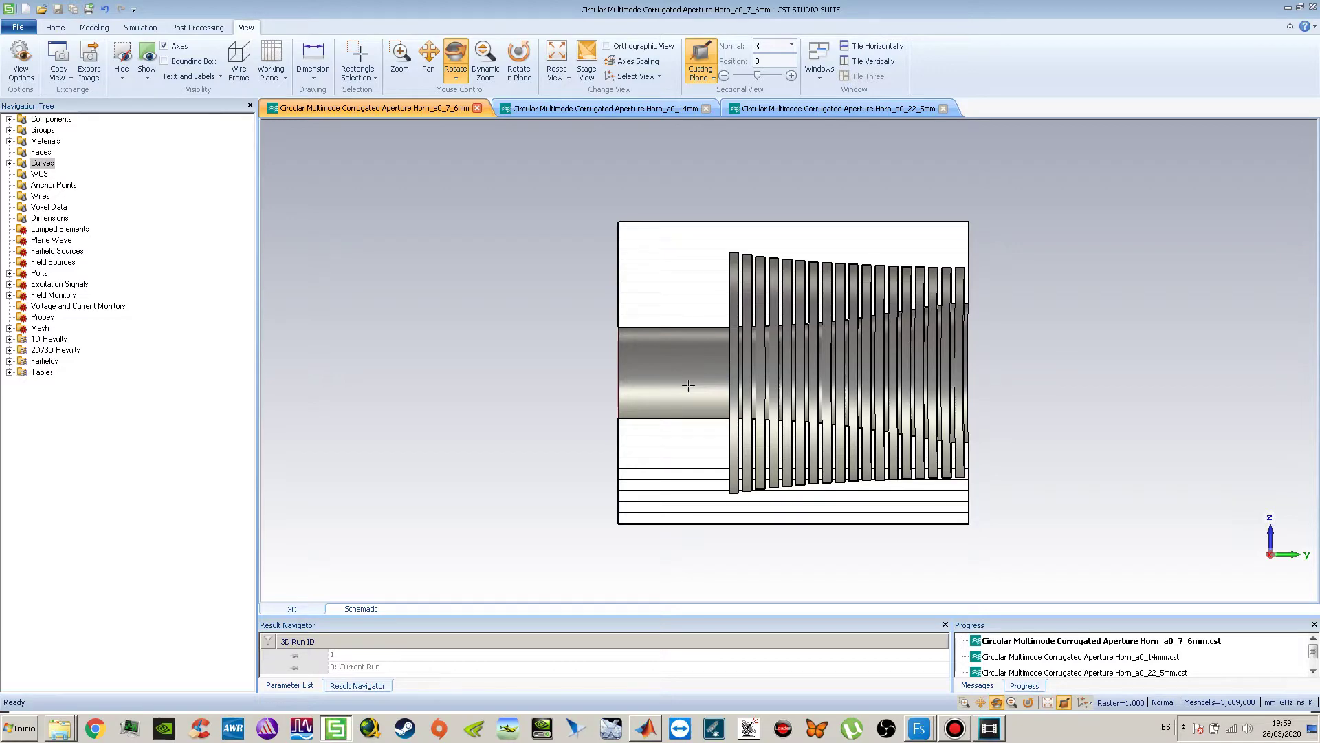
Compare the sectioned corrugated horn geometry across the a0 7.6 mm, 14 mm and 22.5 mm projects, ending on the 7.6 mm one.
{"action": "left_click_drag", "start_coordinate": [688, 386], "coordinate": [612, 384]}
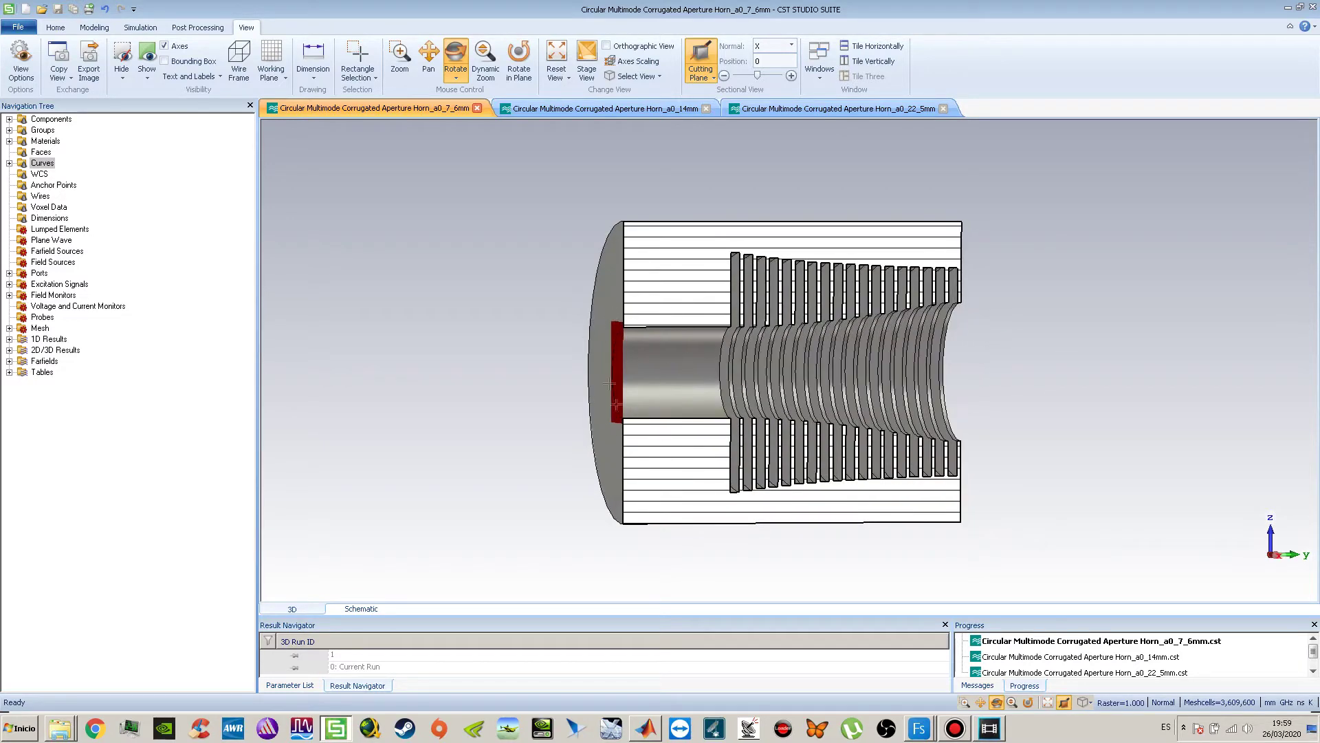
{"action": "left_click_drag", "start_coordinate": [636, 319], "coordinate": [609, 338]}
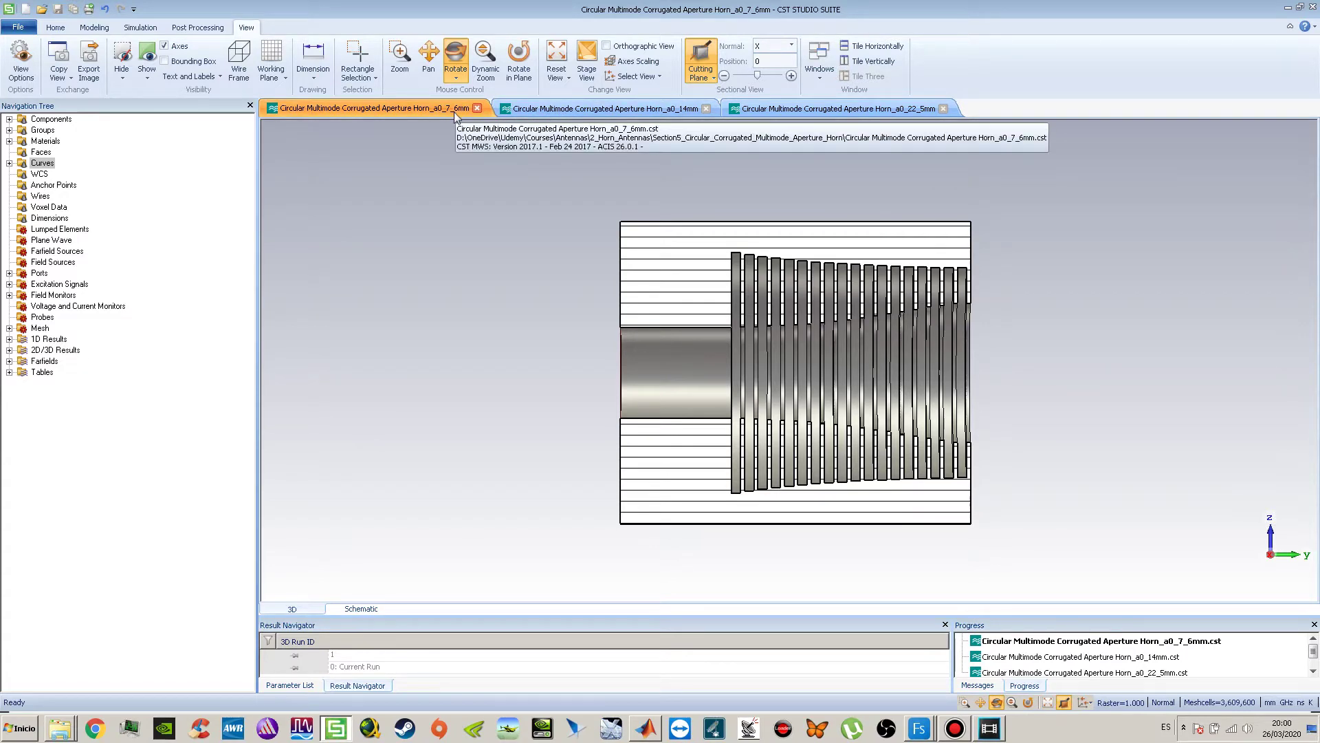
{"action": "left_click", "coordinate": [674, 108]}
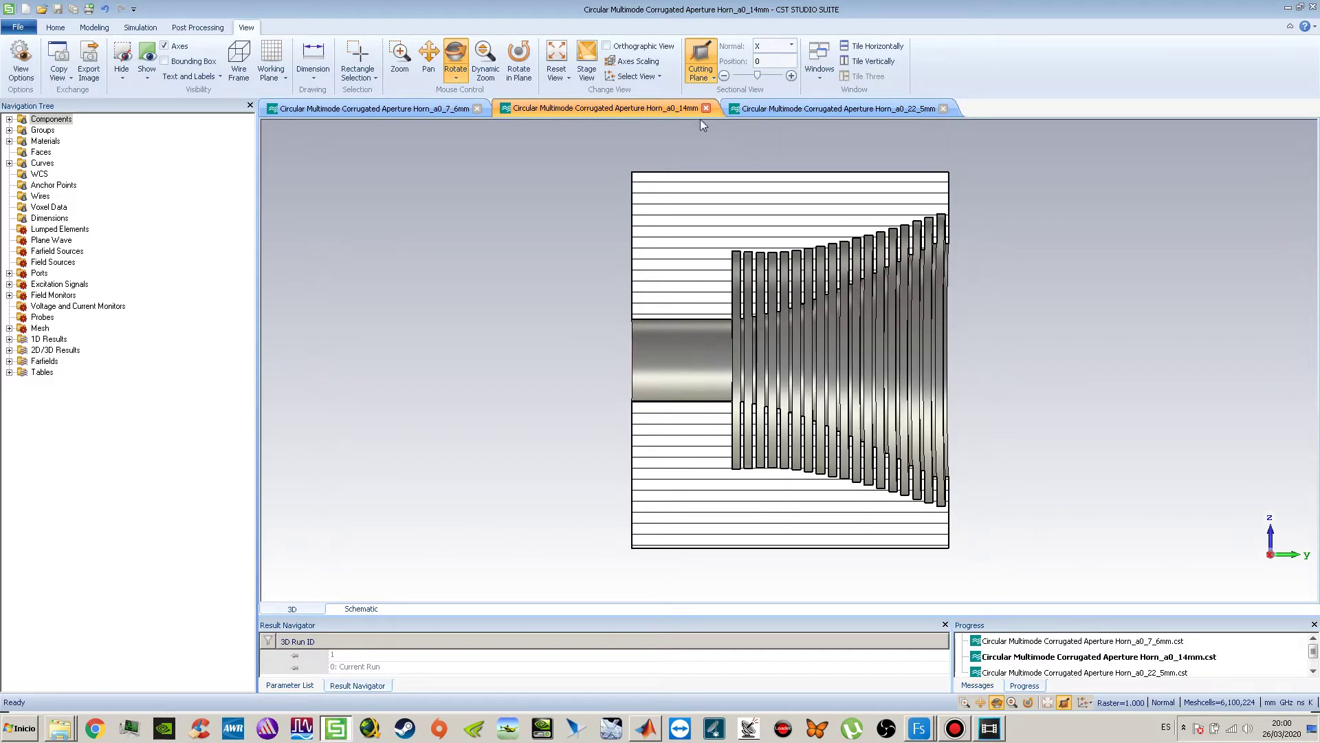
{"action": "left_click", "coordinate": [754, 110]}
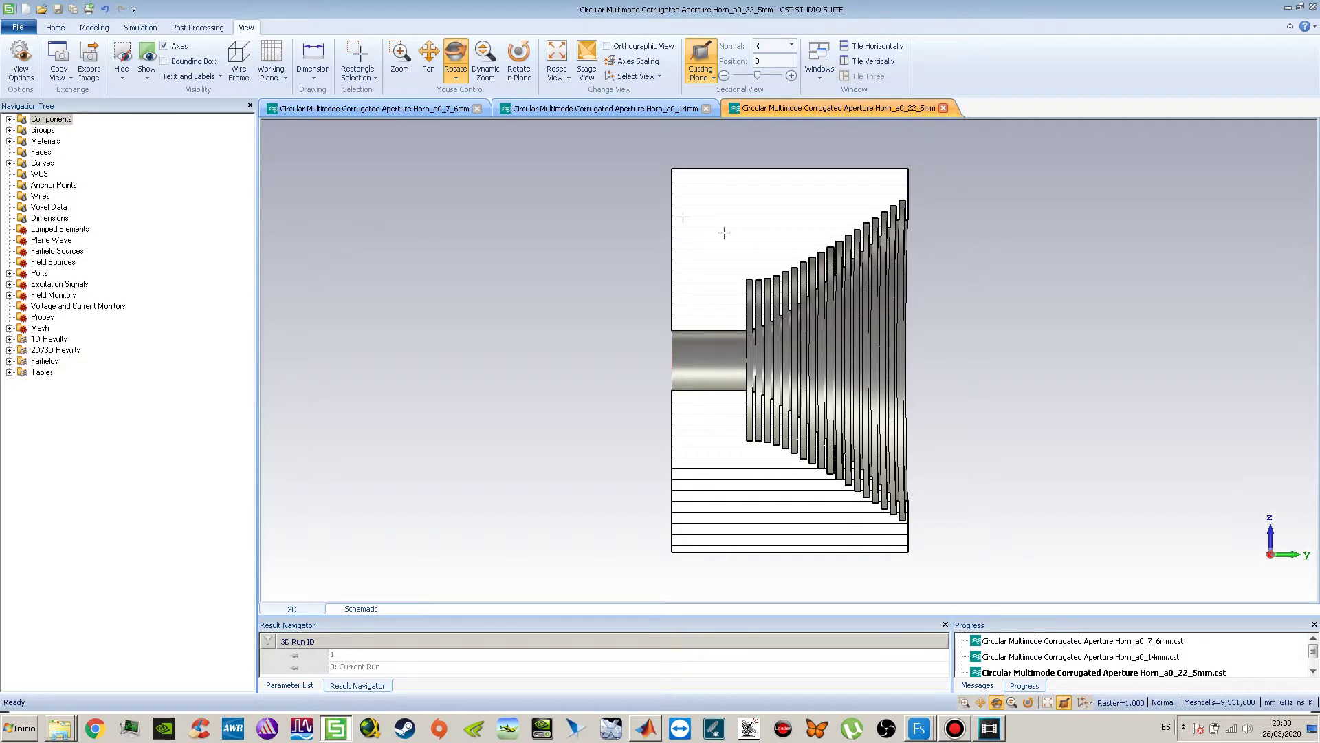
{"action": "left_click", "coordinate": [452, 110]}
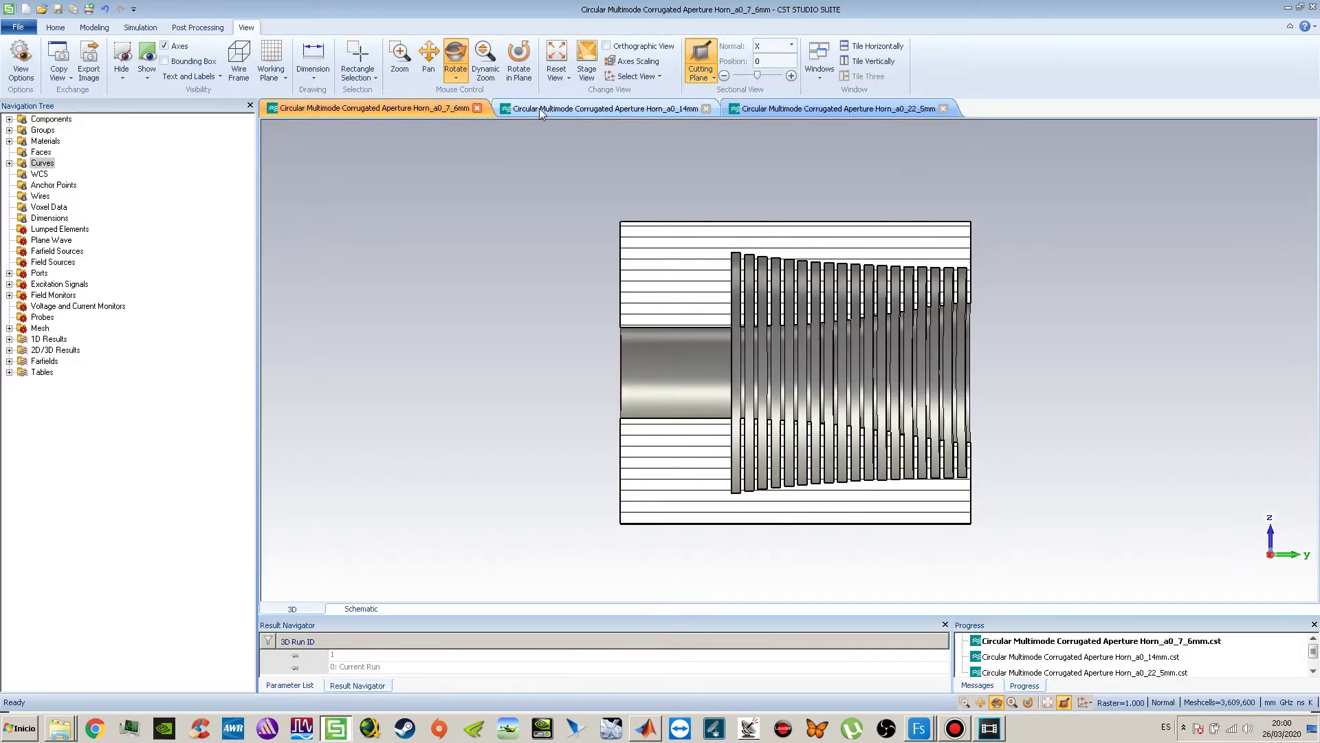
{"action": "left_click", "coordinate": [539, 109]}
{"action": "left_click", "coordinate": [759, 112]}
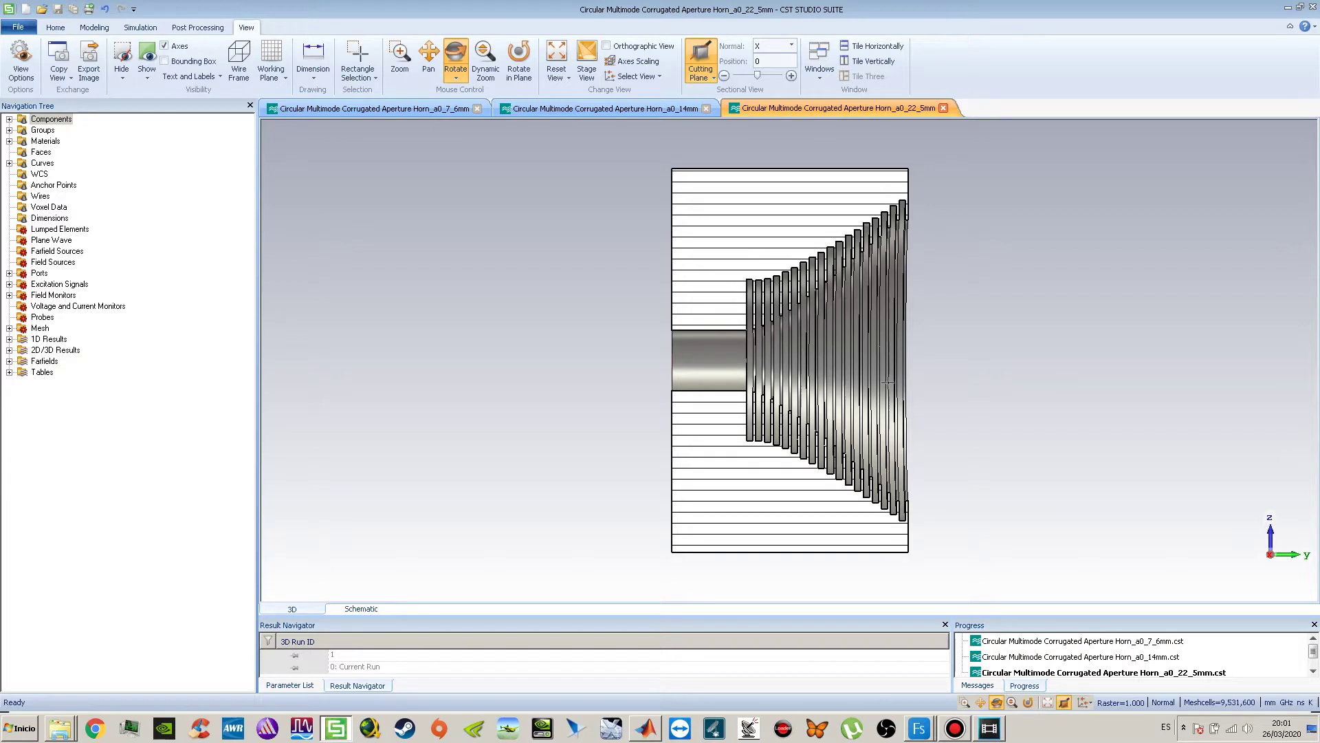
{"action": "left_click", "coordinate": [418, 112]}
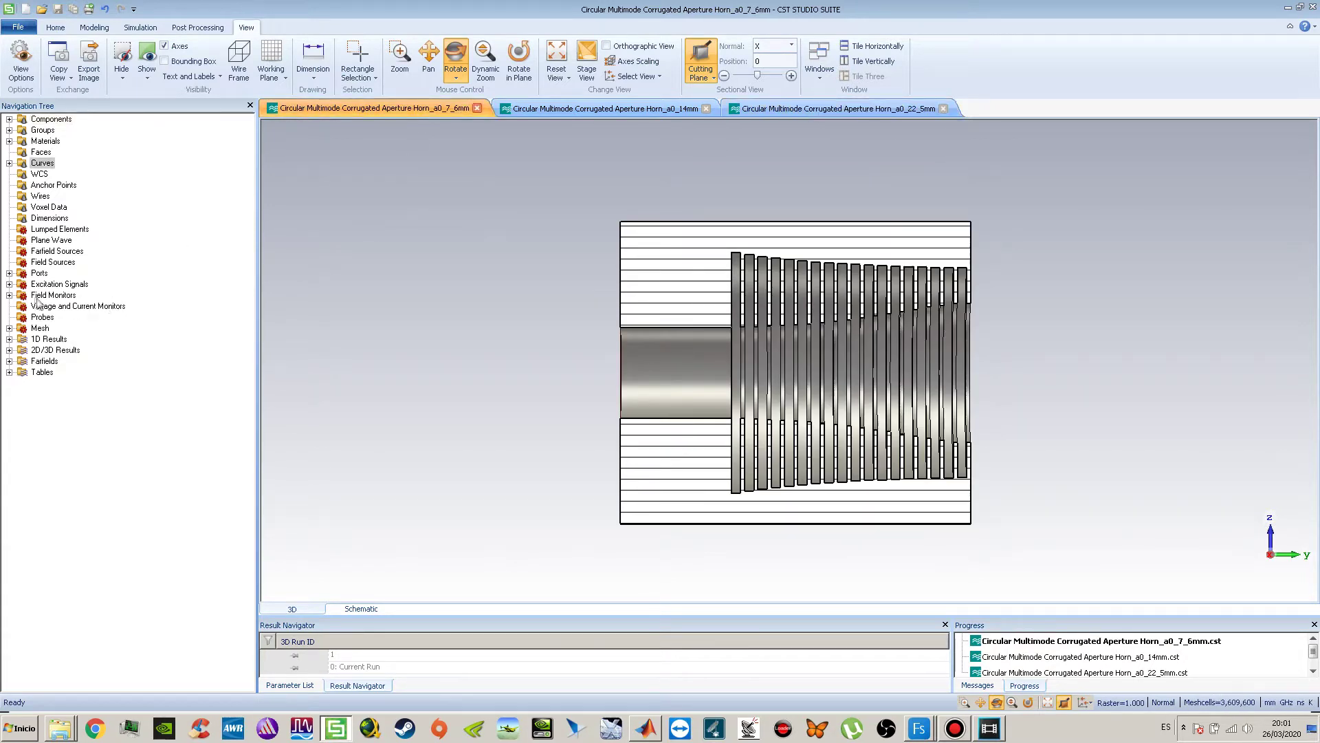
Plot only the S1,1 curves for a0 7.6 mm, 14 mm and 22.5 mm from the COMPARACION_S11 results.
{"action": "left_click", "coordinate": [9, 339]}
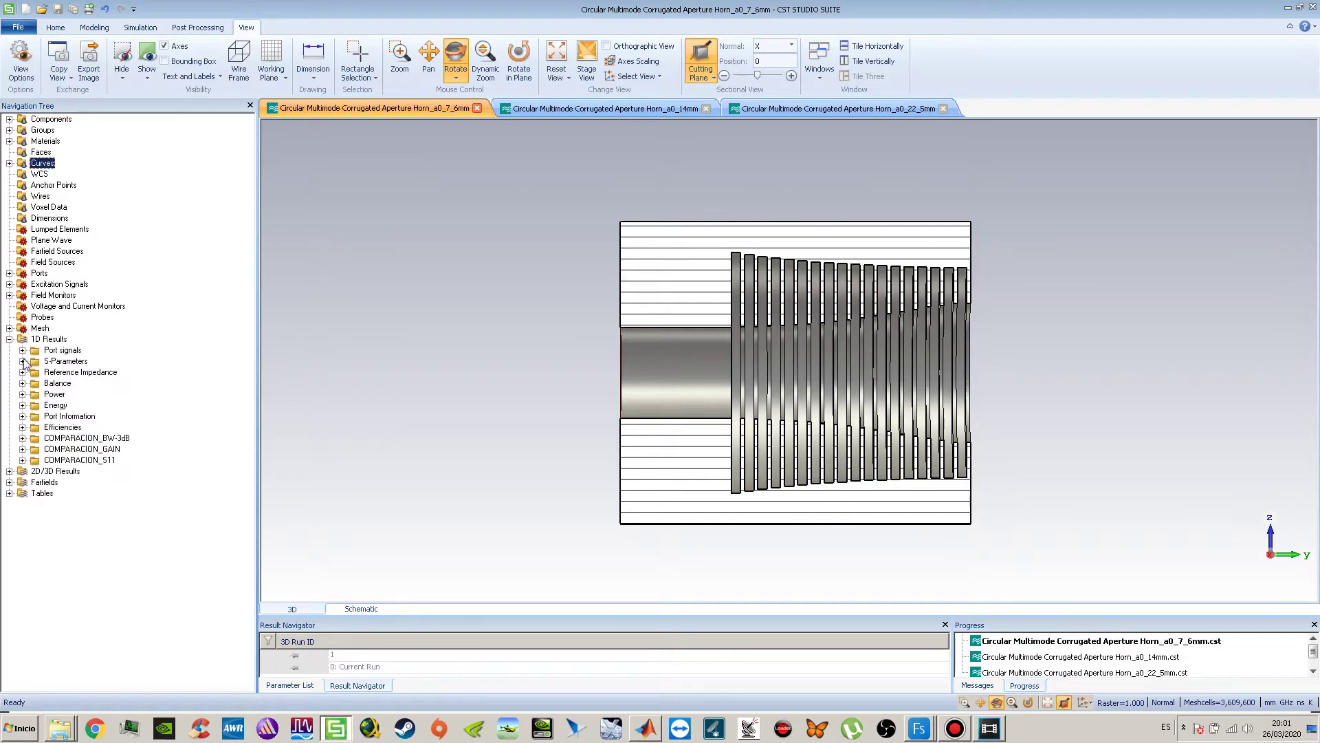
{"action": "left_click", "coordinate": [23, 461]}
{"action": "left_click", "coordinate": [78, 461]}
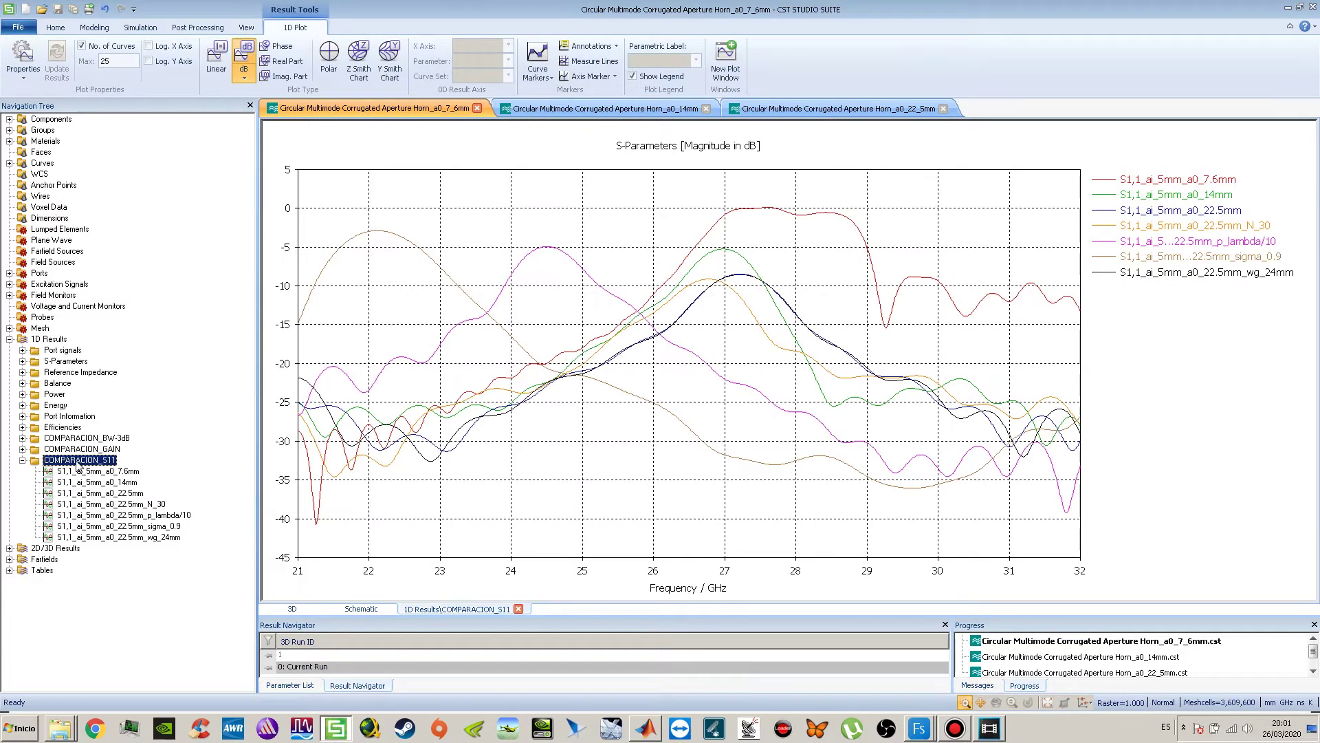
{"action": "left_click", "coordinate": [104, 471]}
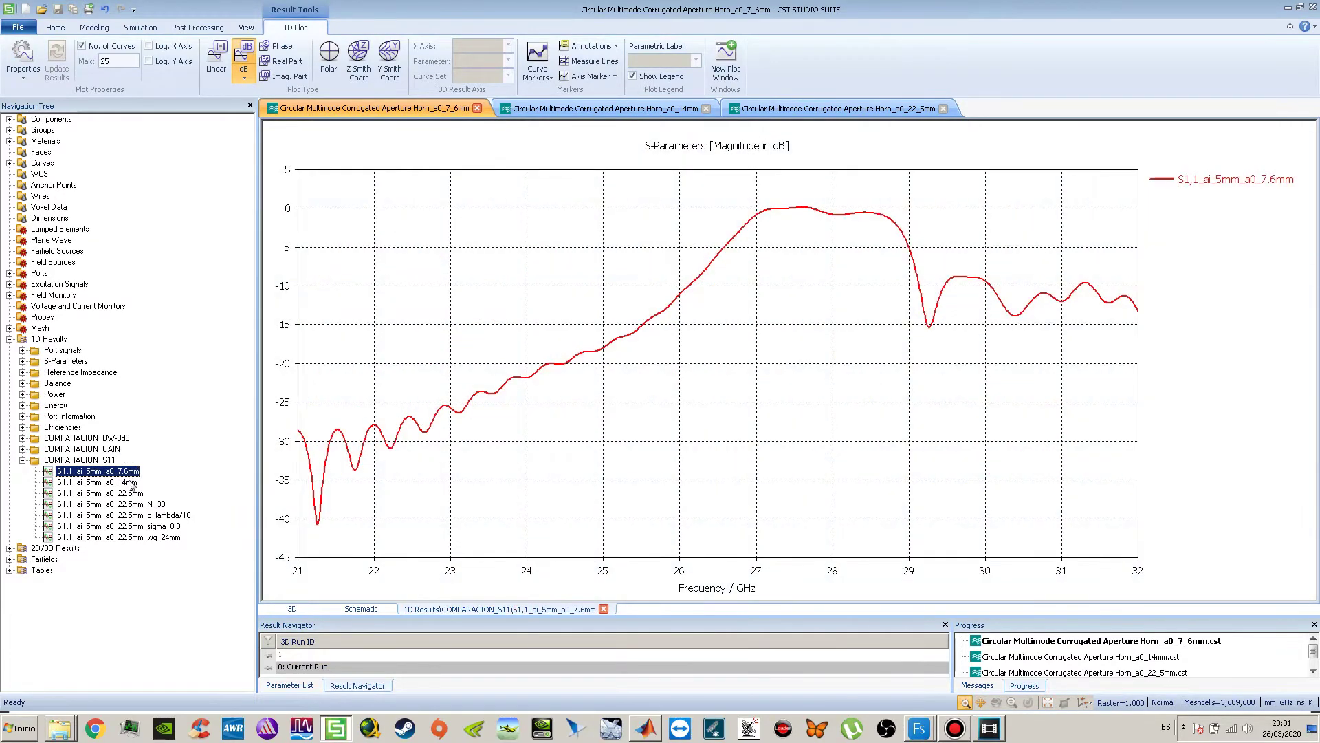
{"action": "left_click", "coordinate": [131, 494], "text": "shift"}
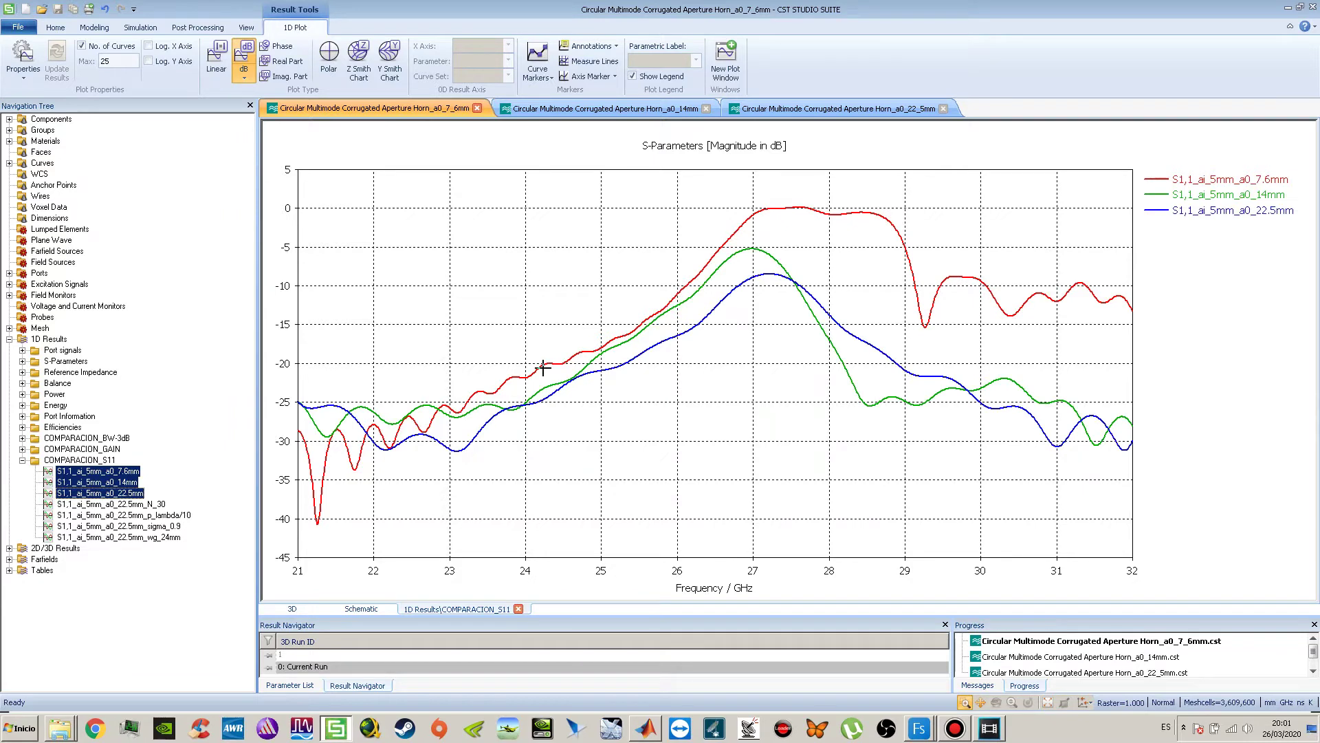
Set the line width of the three displayed S1,1 curves to 3.
{"action": "right_click", "coordinate": [578, 253]}
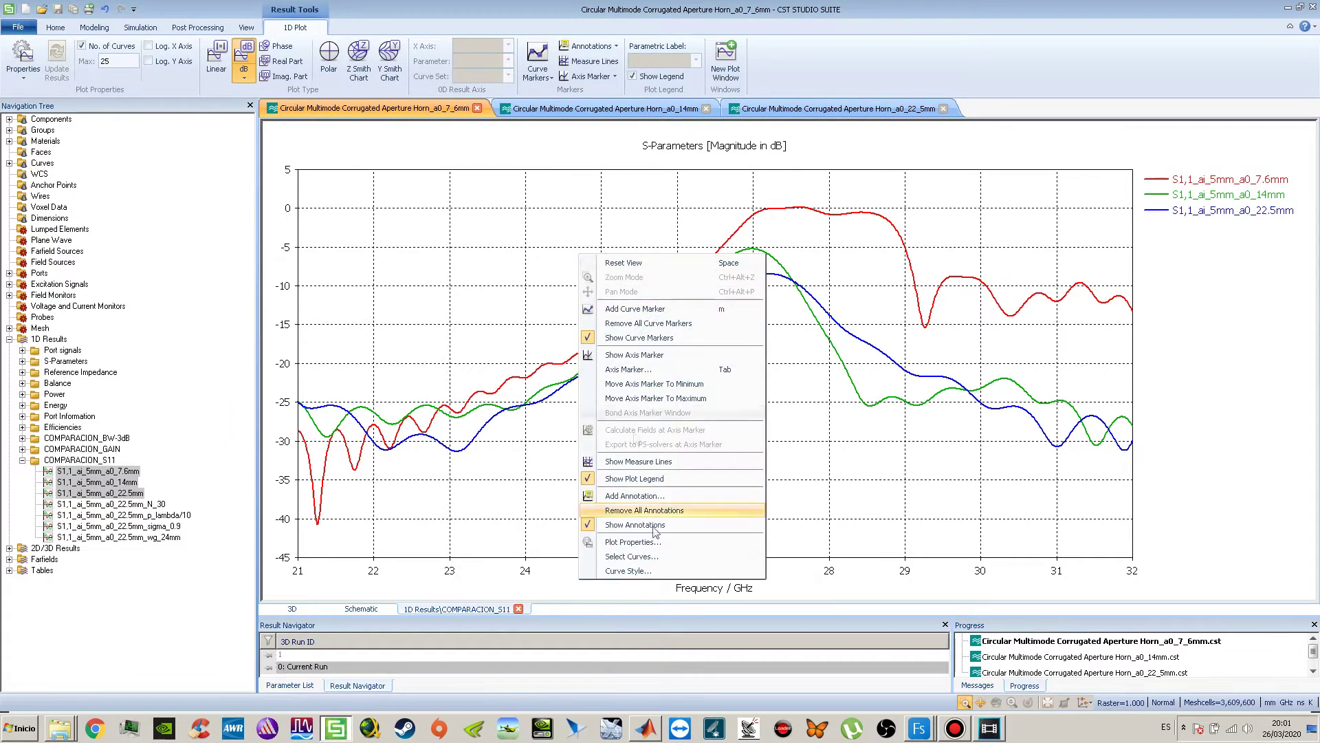
{"action": "left_click", "coordinate": [654, 572]}
{"action": "left_click", "coordinate": [642, 463]}
{"action": "left_click", "coordinate": [615, 501]}
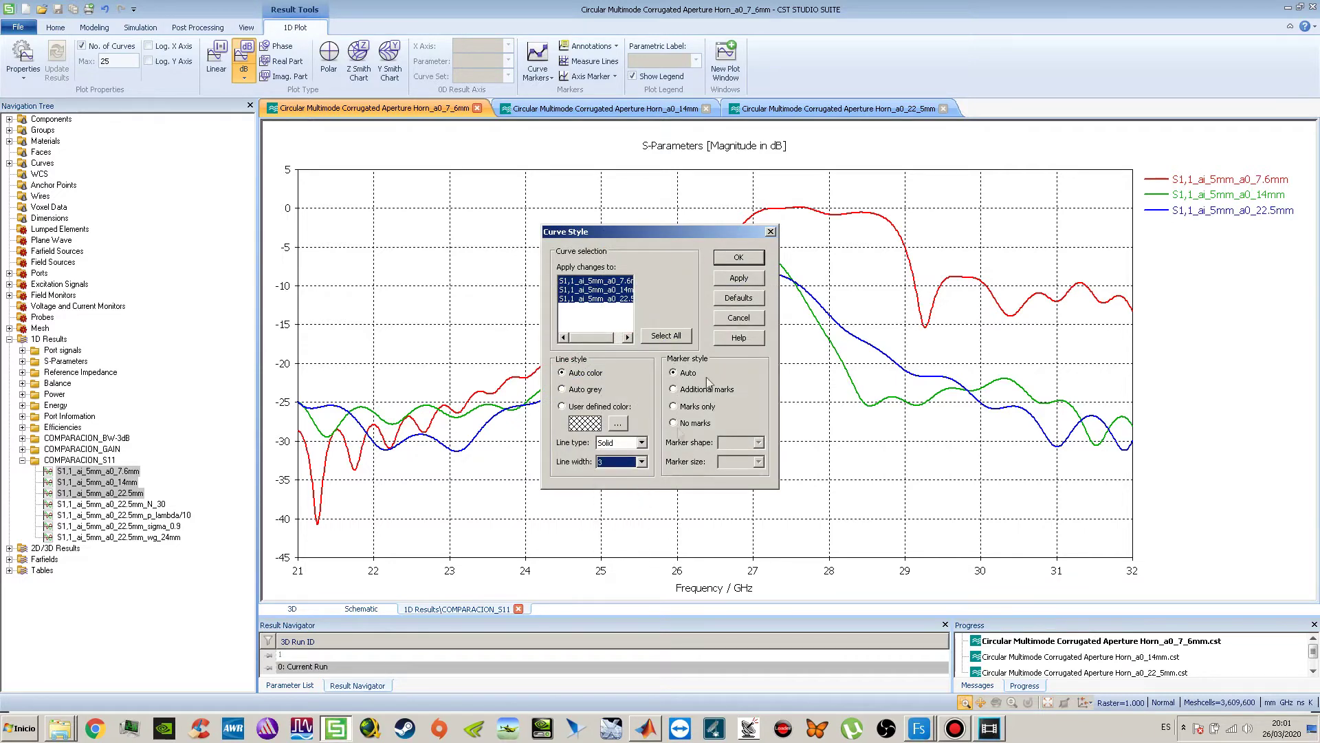
{"action": "left_click", "coordinate": [735, 279]}
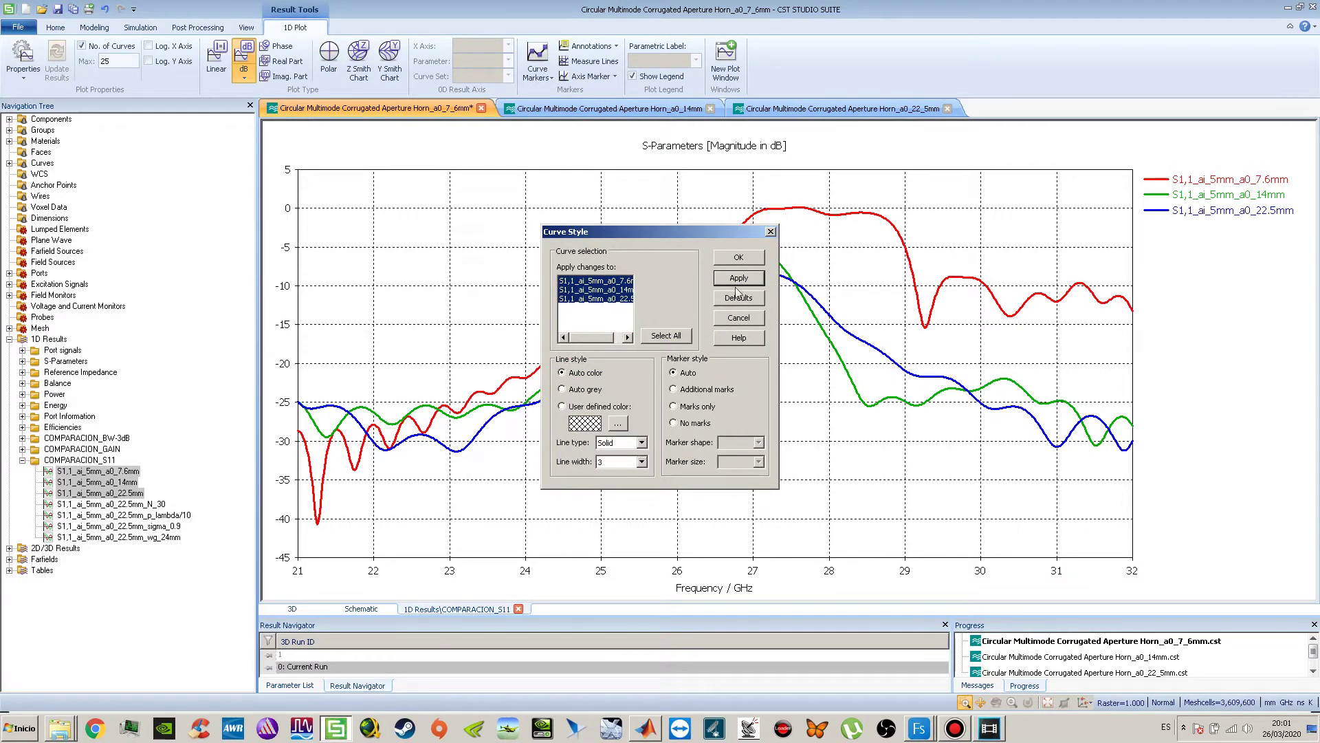
{"action": "left_click", "coordinate": [739, 258]}
{"action": "right_click", "coordinate": [599, 405]}
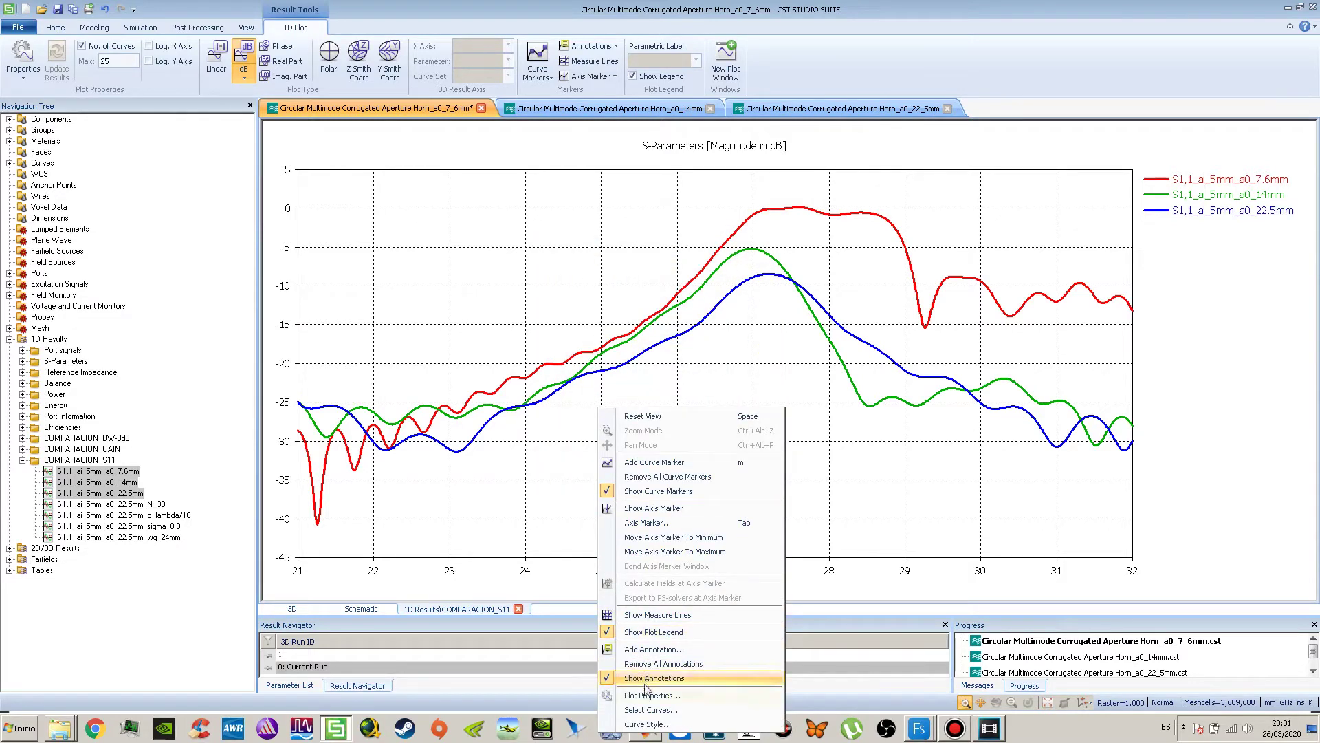
{"action": "left_click", "coordinate": [647, 724]}
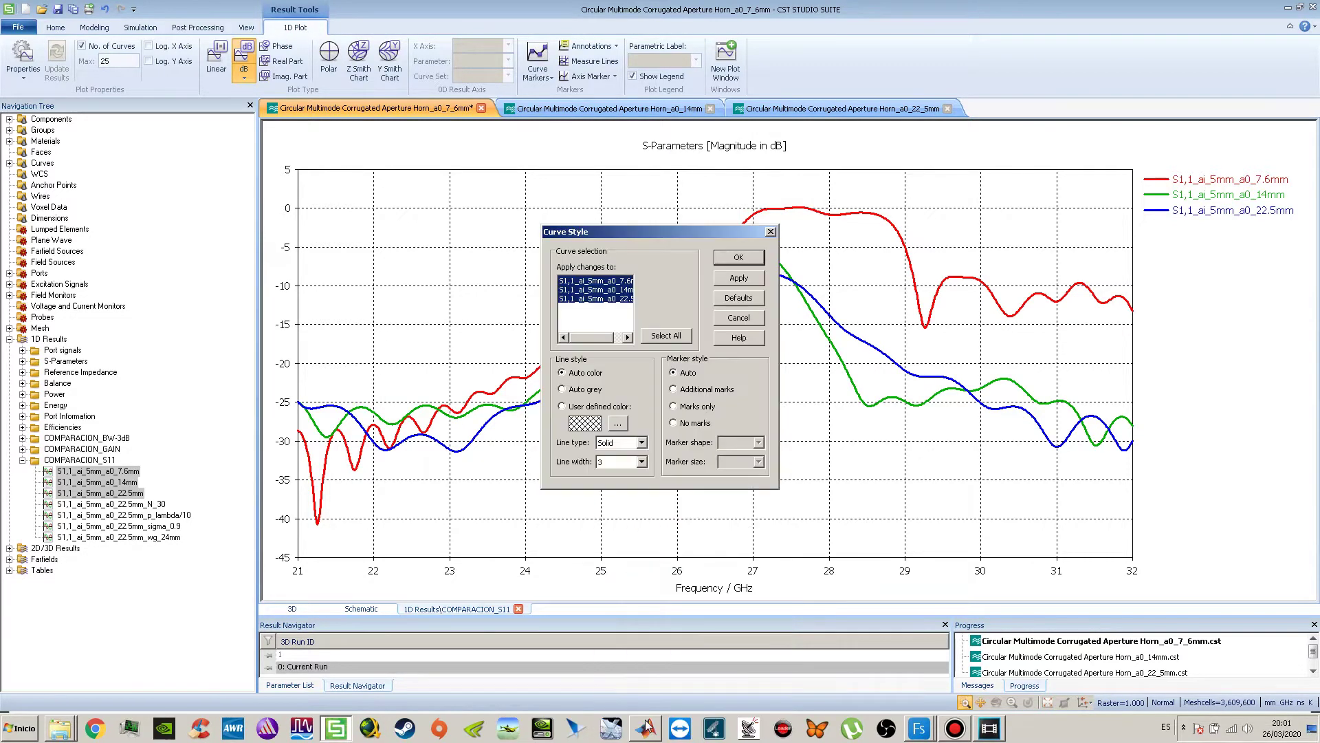
{"action": "left_click", "coordinate": [741, 317]}
{"action": "right_click", "coordinate": [671, 500]}
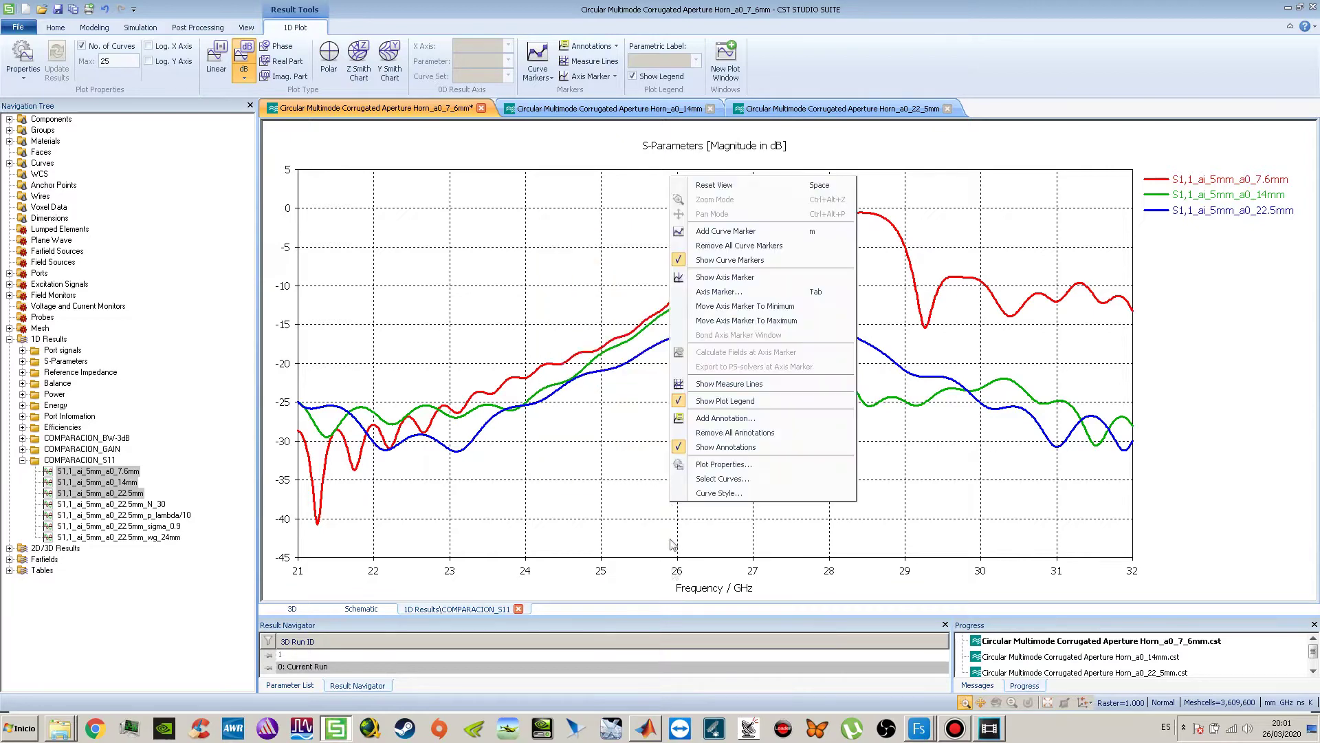
{"action": "left_click", "coordinate": [712, 479]}
{"action": "left_click", "coordinate": [827, 344]}
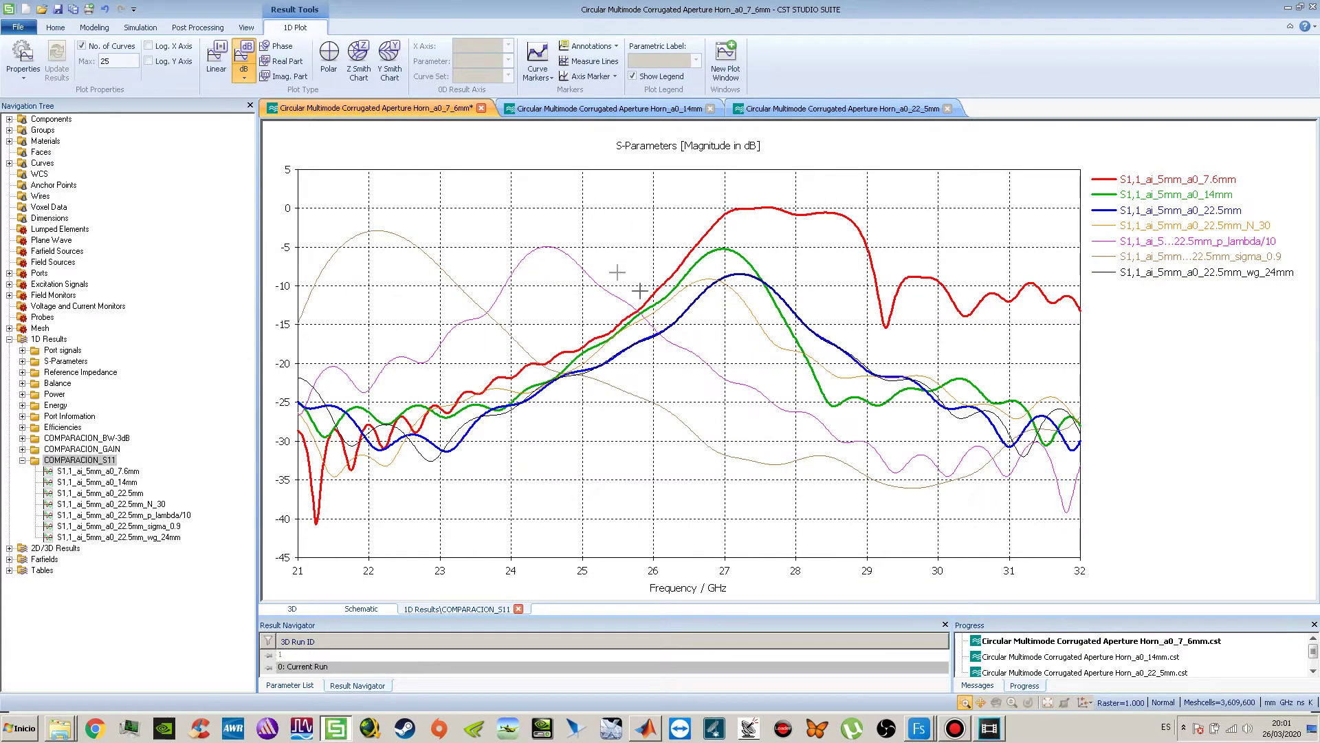
Set the S-parameter plot's font size to 20.
{"action": "right_click", "coordinate": [605, 249]}
{"action": "left_click", "coordinate": [673, 546]}
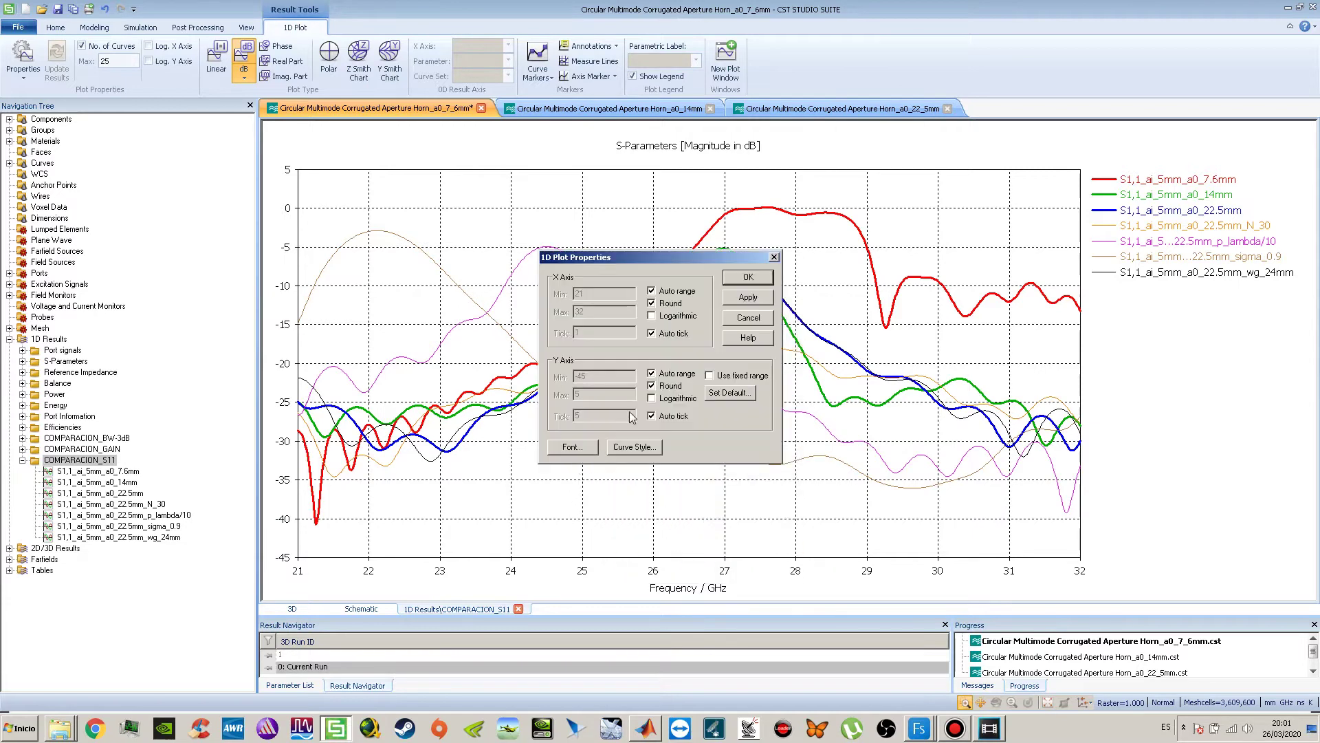
{"action": "left_click", "coordinate": [583, 447]}
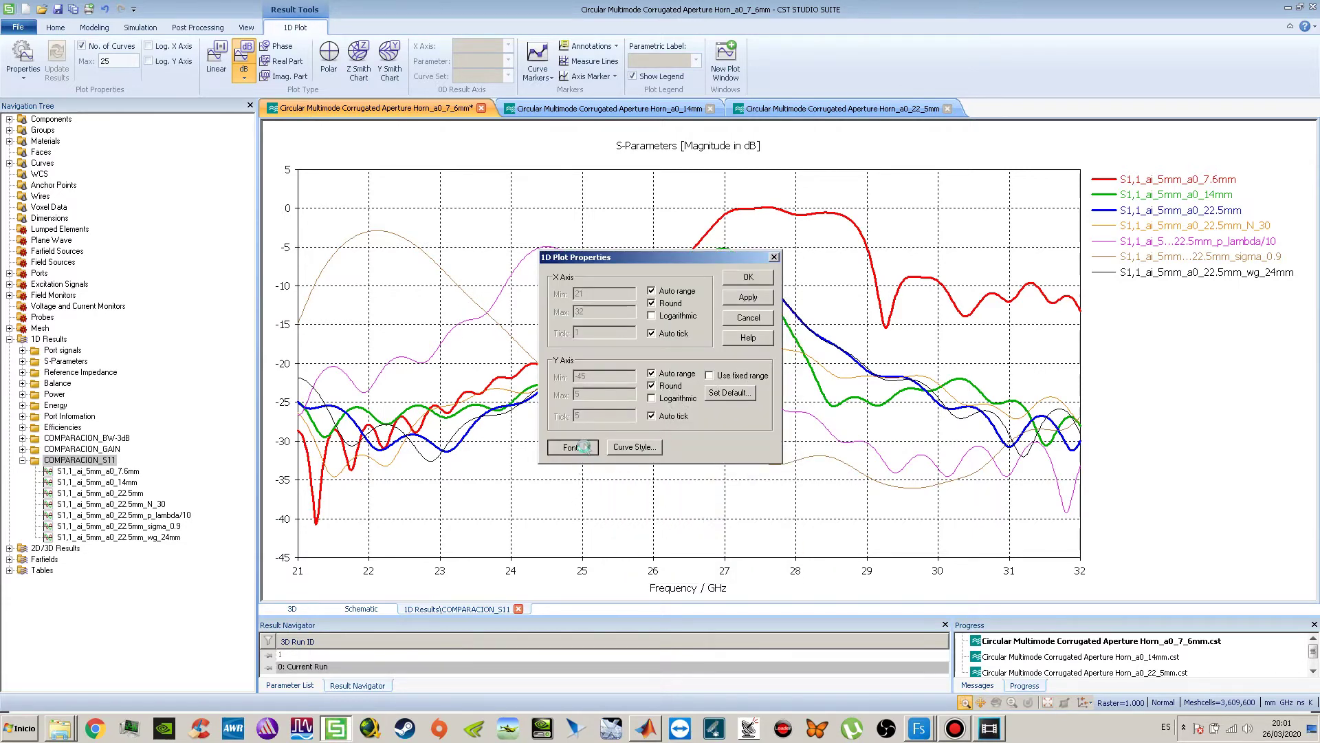
{"action": "left_click", "coordinate": [715, 336]}
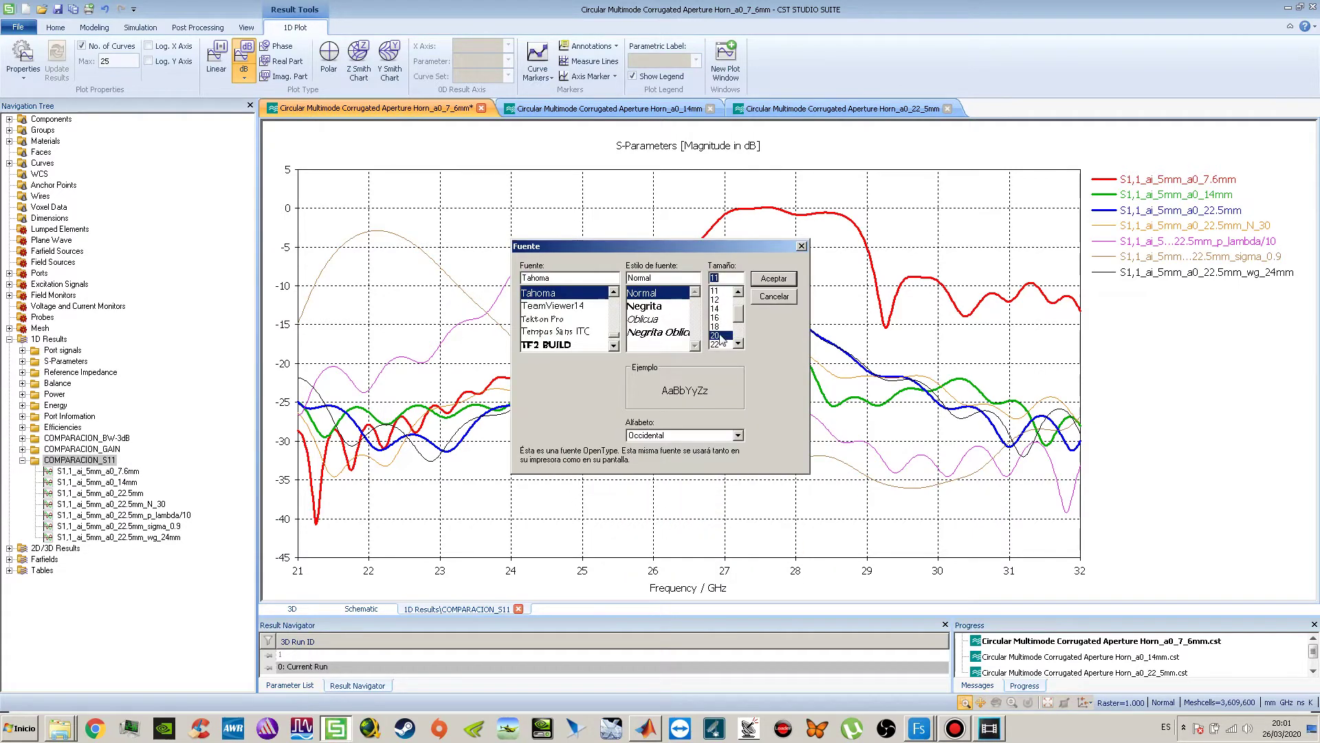
{"action": "left_click", "coordinate": [773, 278]}
{"action": "left_click", "coordinate": [758, 299]}
{"action": "left_click", "coordinate": [755, 280]}
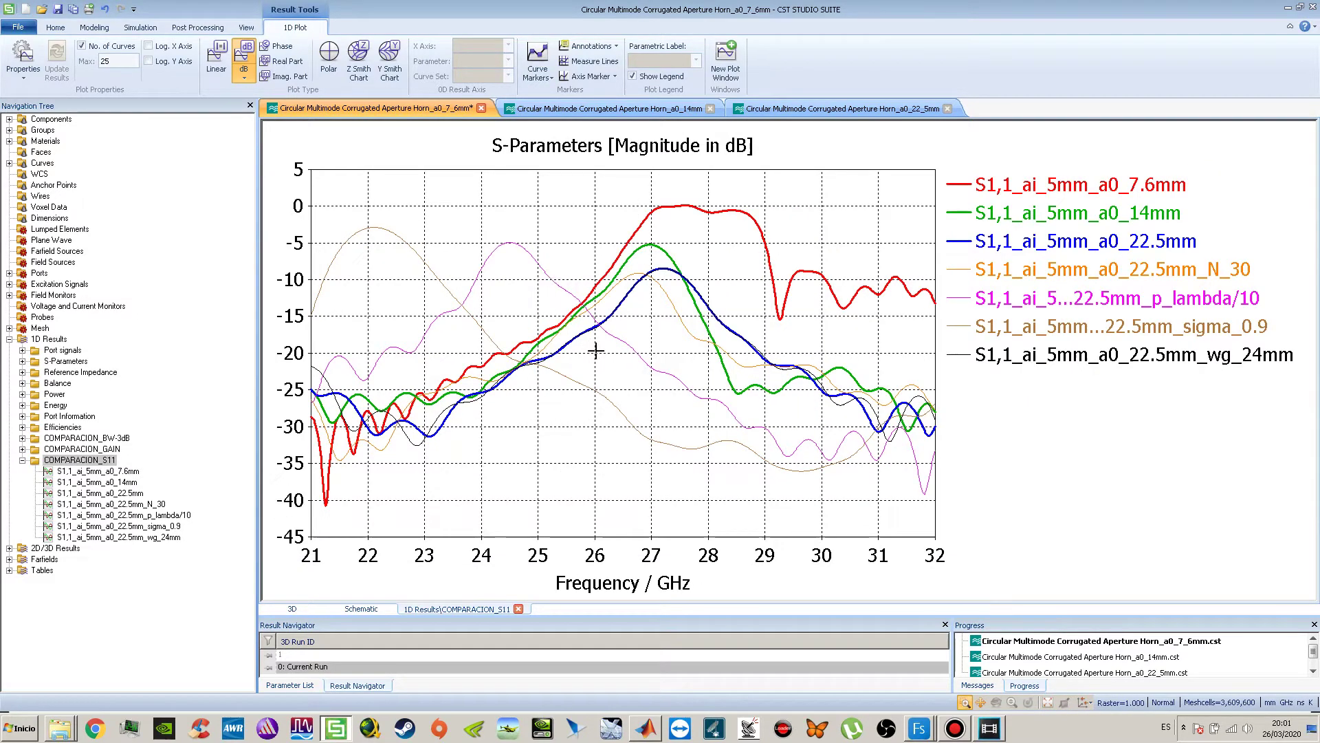
Plot only the a0 7.6 mm, 14 mm and 22.5 mm S1,1 curves and trace them with an axis marker.
{"action": "left_click", "coordinate": [115, 472]}
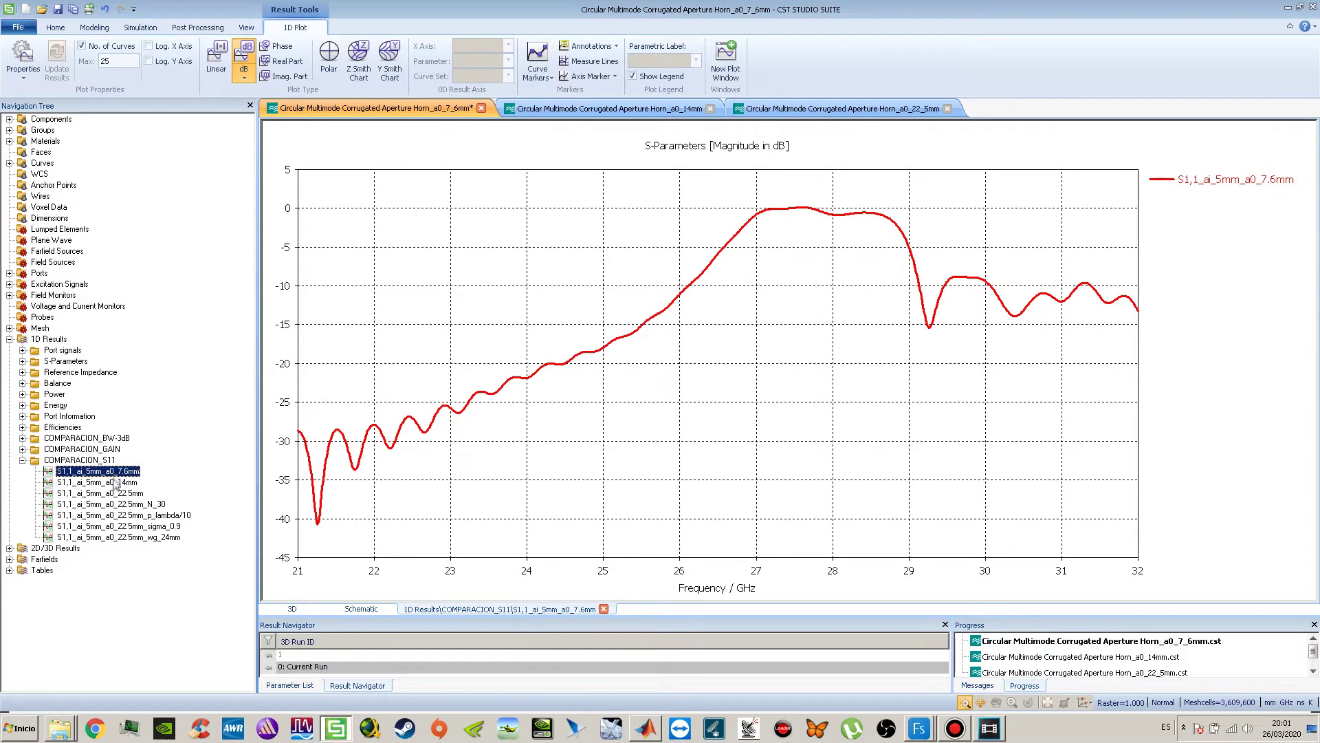
{"action": "left_click", "coordinate": [118, 494], "text": "shift"}
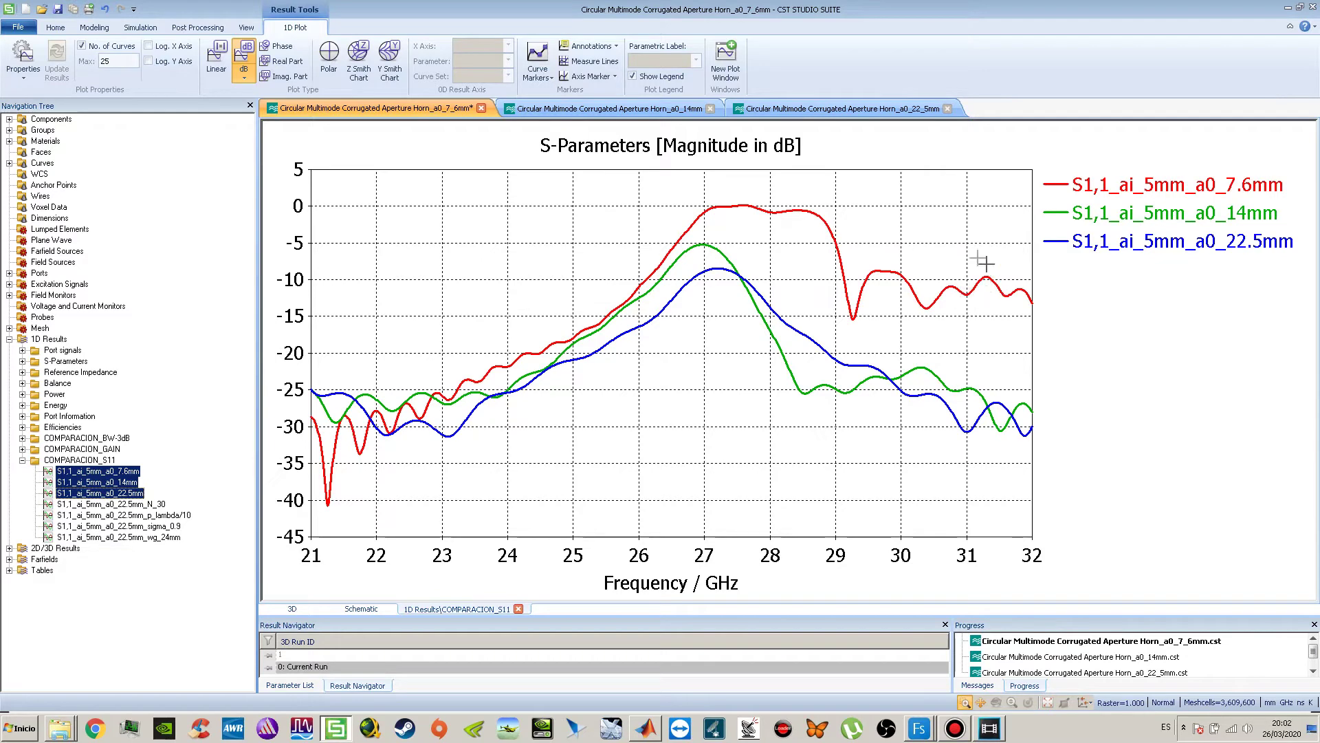
{"action": "right_click", "coordinate": [837, 463]}
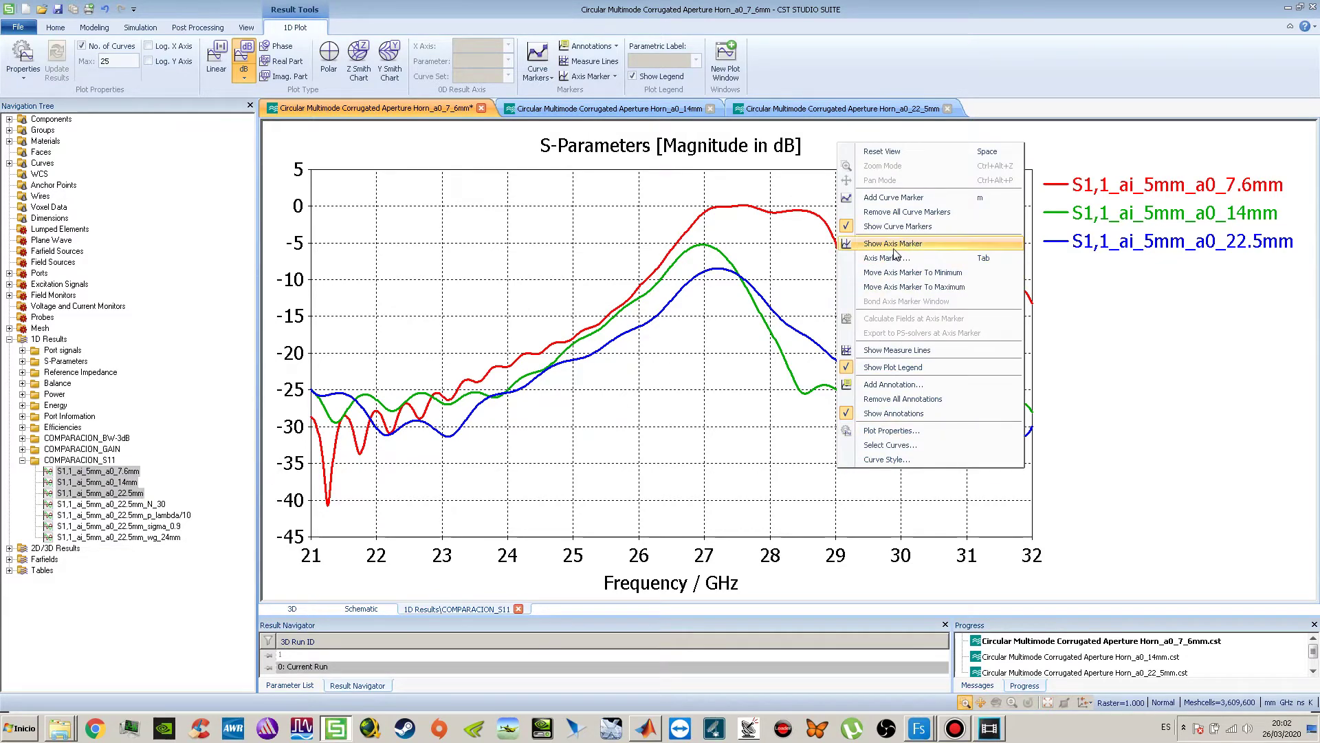
{"action": "left_click", "coordinate": [893, 244]}
{"action": "mouse_move", "coordinate": [673, 423]}
{"action": "left_mouse_down"}
{"action": "mouse_move", "coordinate": [969, 413]}
{"action": "mouse_move", "coordinate": [966, 344]}
{"action": "mouse_move", "coordinate": [948, 324]}
{"action": "left_mouse_up"}
{"action": "mouse_move", "coordinate": [887, 235]}
{"action": "left_mouse_down"}
{"action": "mouse_move", "coordinate": [775, 472]}
{"action": "mouse_move", "coordinate": [810, 477]}
{"action": "left_mouse_up"}
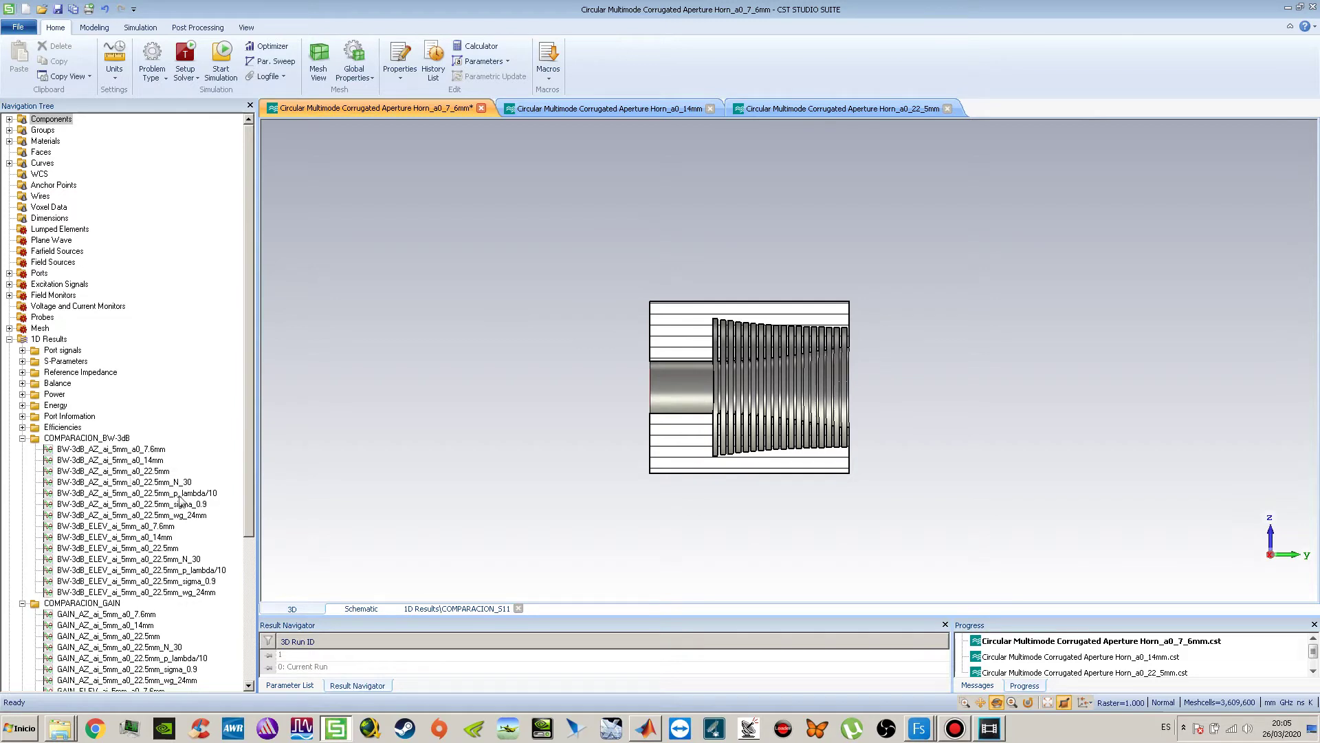
Collapse the COMPARACION_BW-3dB, COMPARACION_S11 and COMPARACION_GAIN result folders.
{"action": "left_click", "coordinate": [22, 438]}
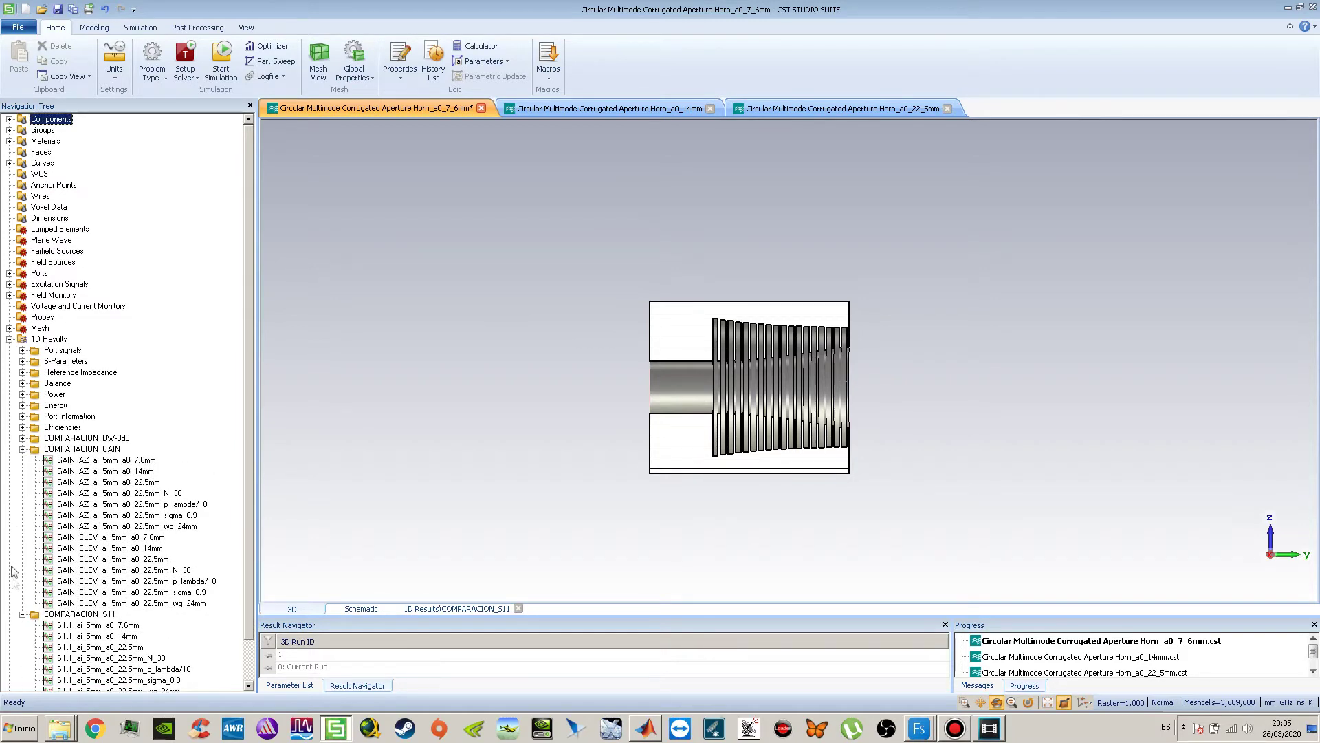
{"action": "left_click", "coordinate": [22, 614]}
{"action": "left_click", "coordinate": [22, 449]}
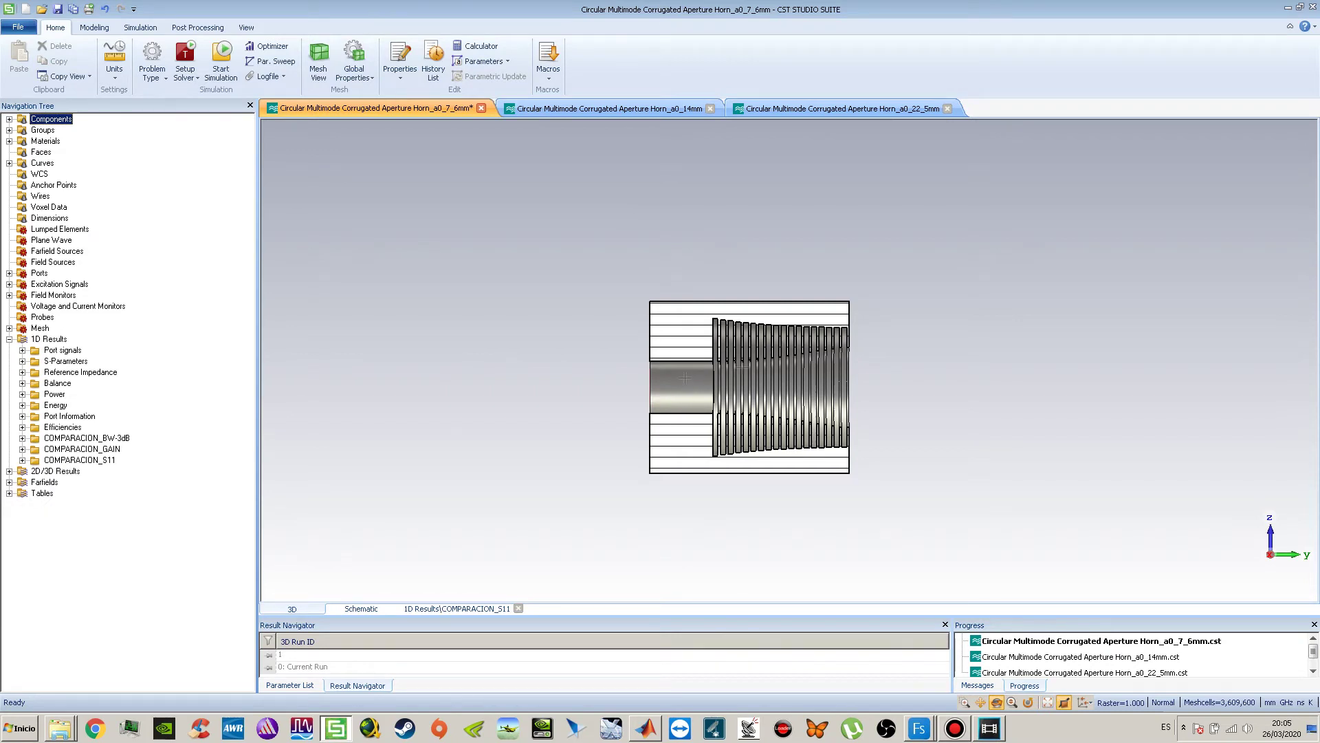
Display the 3D farfield at f=31.6 for the 7.6 mm horn.
{"action": "left_click_drag", "start_coordinate": [830, 341], "coordinate": [751, 371]}
{"action": "scroll", "coordinate": [751, 371], "scroll_direction": "up", "scroll_amount": 3}
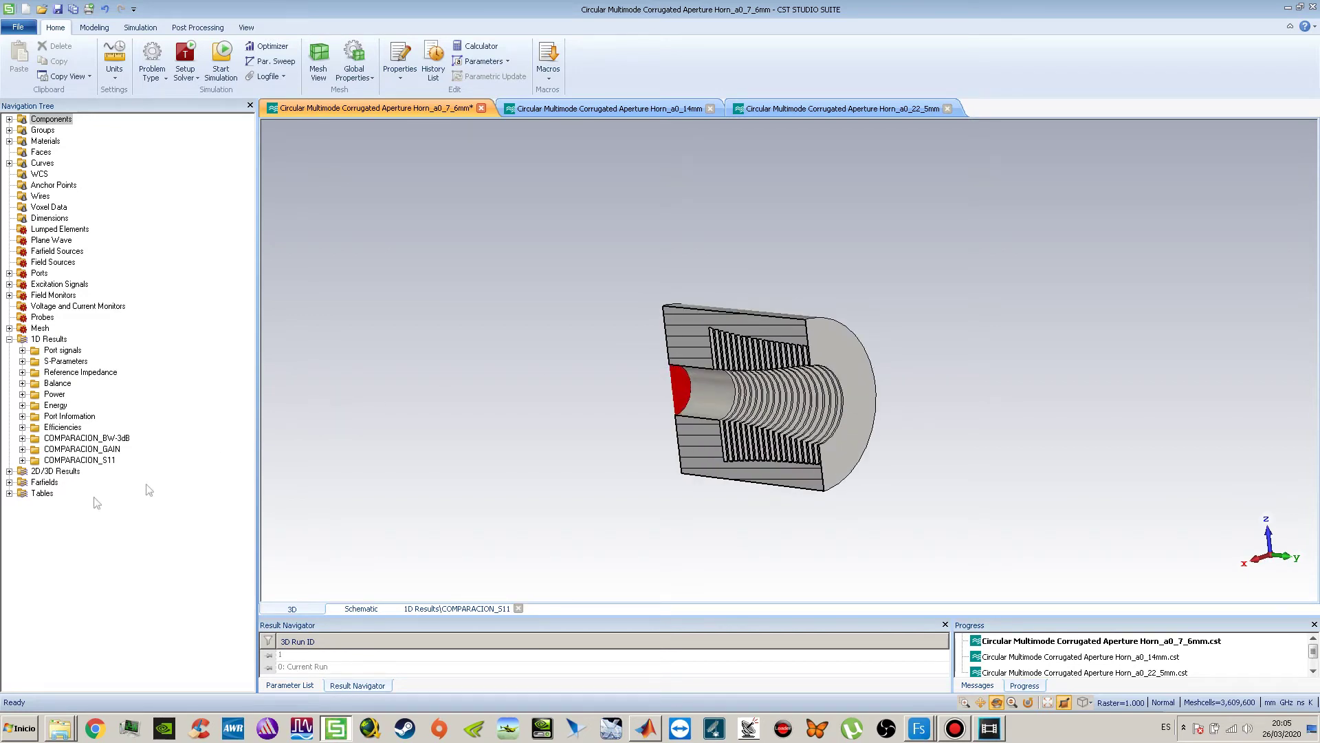
{"action": "left_click", "coordinate": [9, 482]}
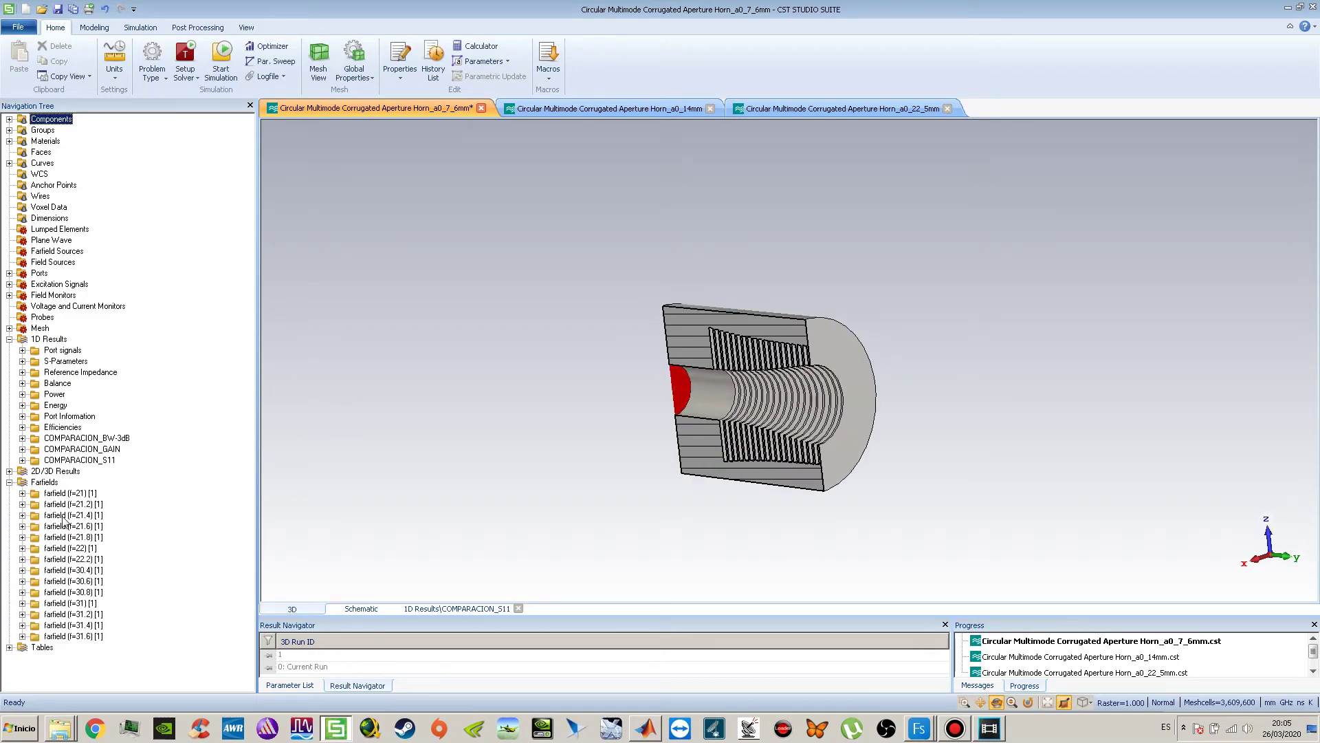
{"action": "left_click", "coordinate": [81, 637]}
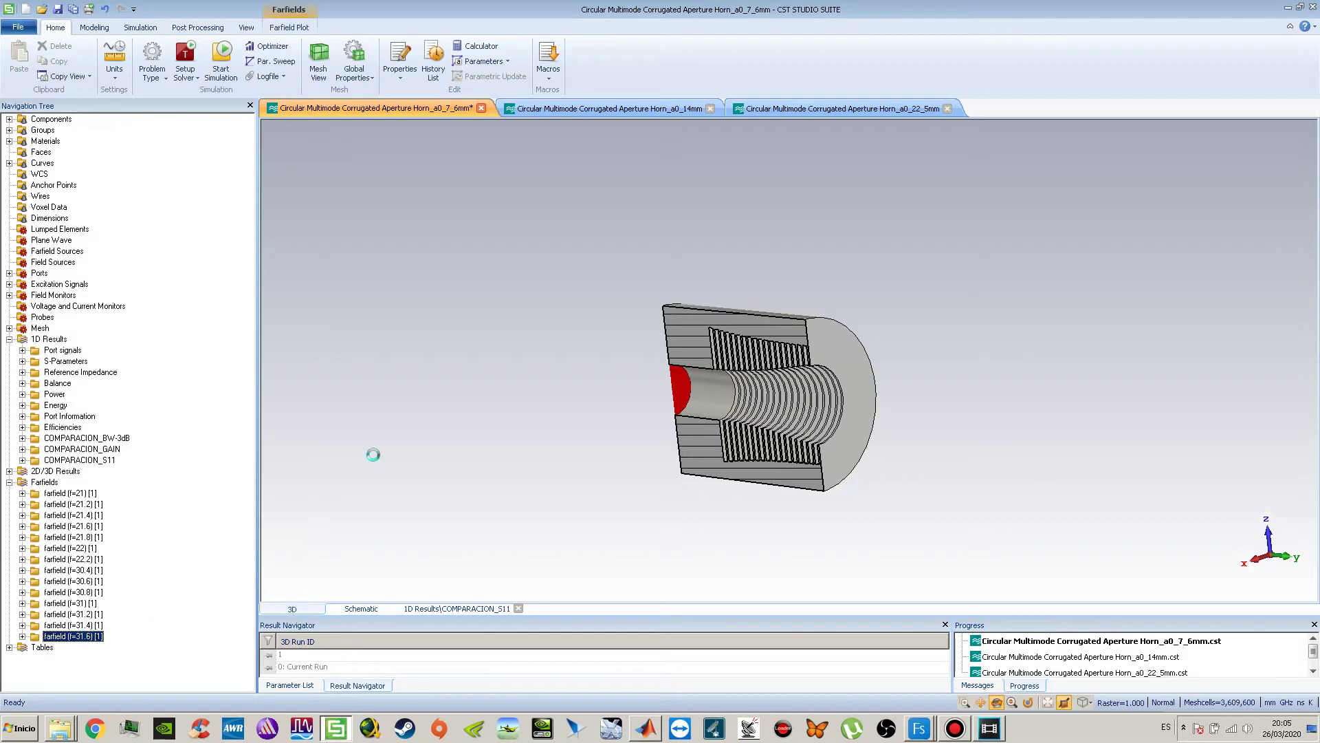
{"action": "left_click_drag", "start_coordinate": [722, 332], "coordinate": [688, 426]}
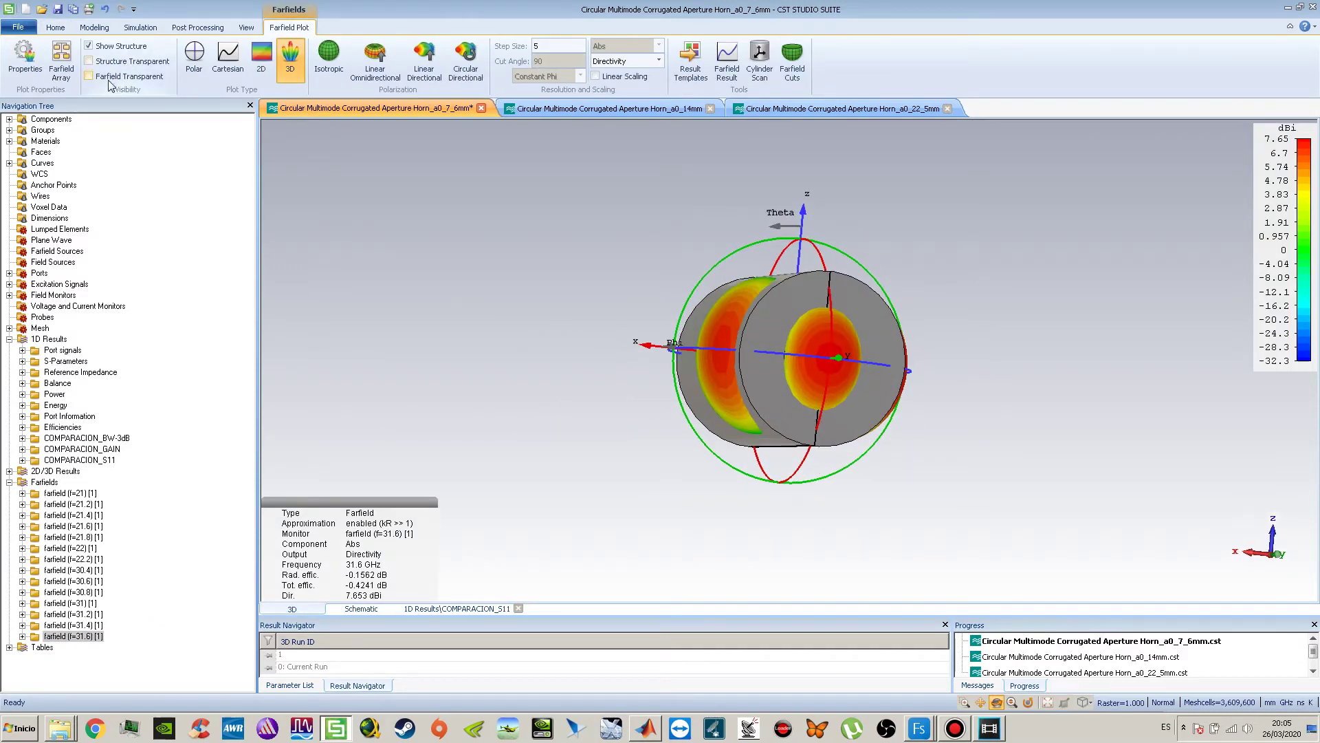
Make the horn structure transparent and examine the f=31.6 radiation pattern from several angles.
{"action": "left_click", "coordinate": [90, 61]}
{"action": "left_click_drag", "start_coordinate": [672, 359], "coordinate": [904, 443]}
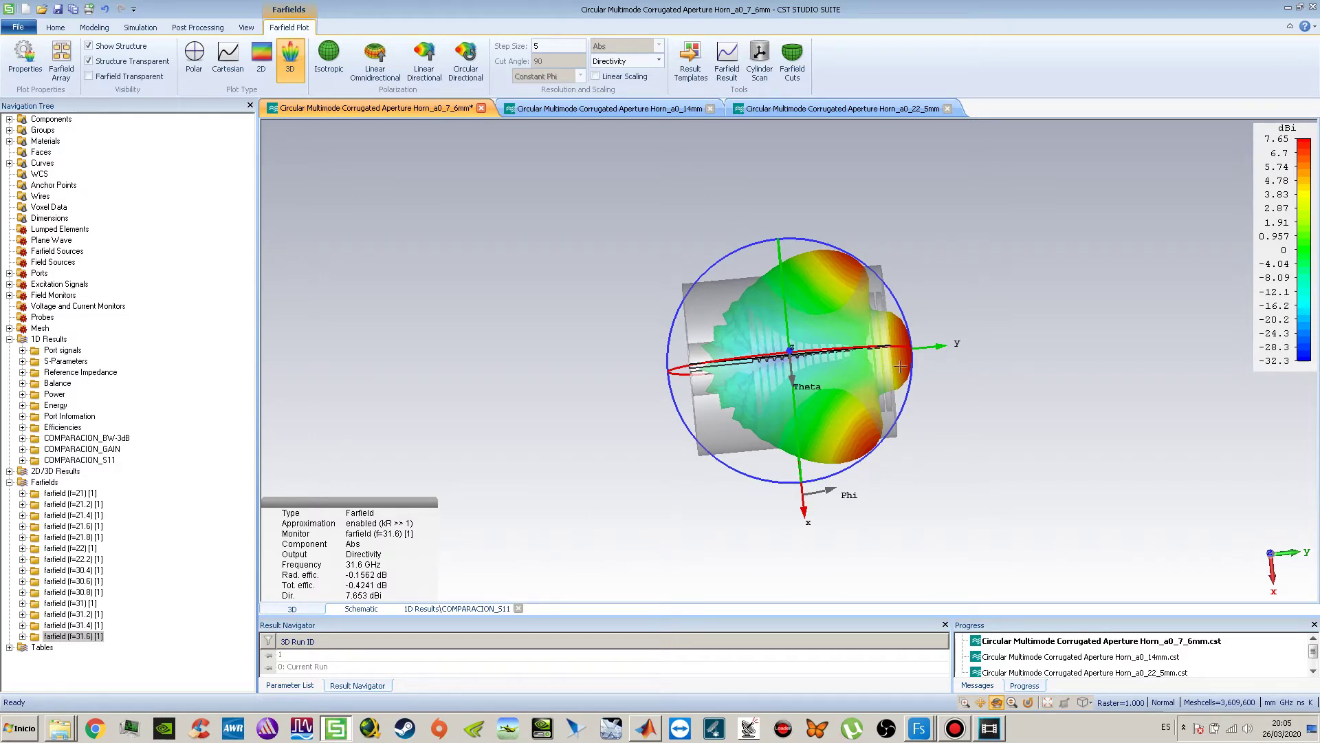
{"action": "left_click_drag", "start_coordinate": [845, 380], "coordinate": [855, 358]}
{"action": "left_click_drag", "start_coordinate": [881, 403], "coordinate": [742, 213]}
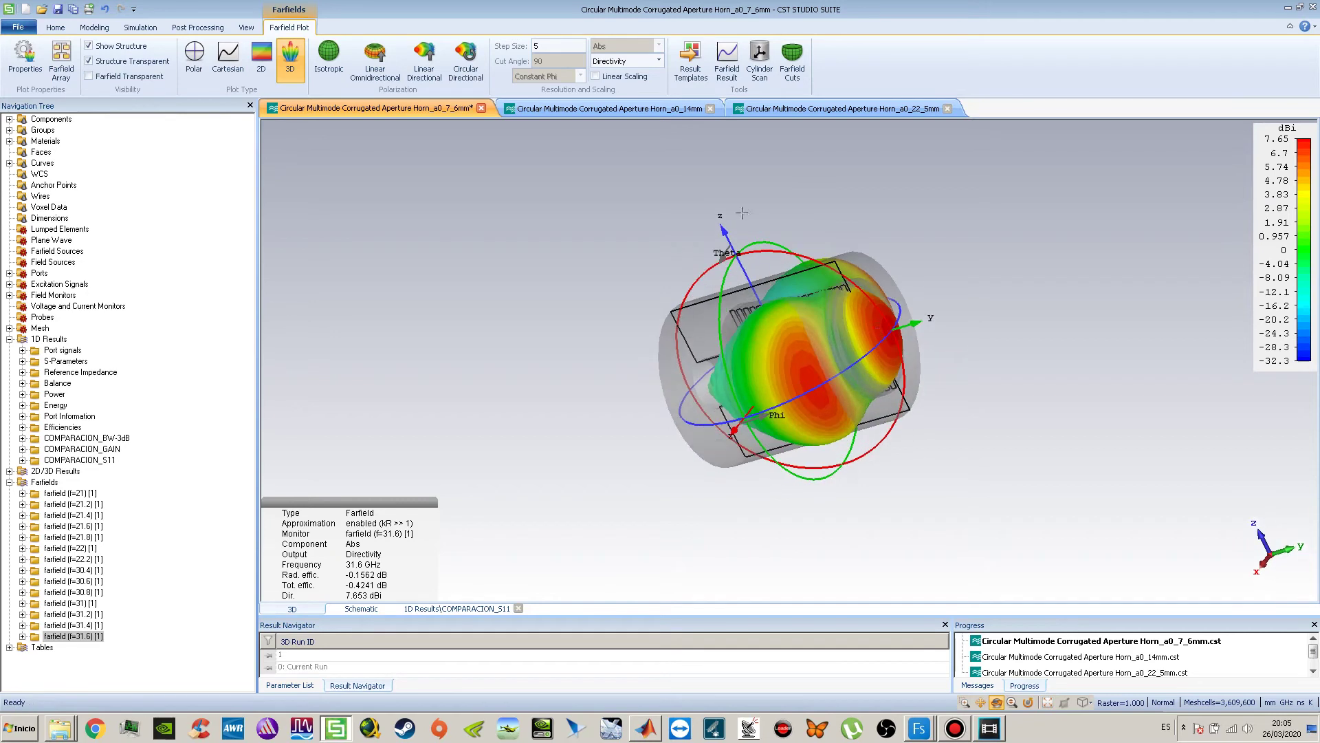
Display the 3D farfield at f=31 and examine its lobes around the horn aperture.
{"action": "left_click", "coordinate": [86, 603]}
{"action": "left_click_drag", "start_coordinate": [731, 370], "coordinate": [768, 482]}
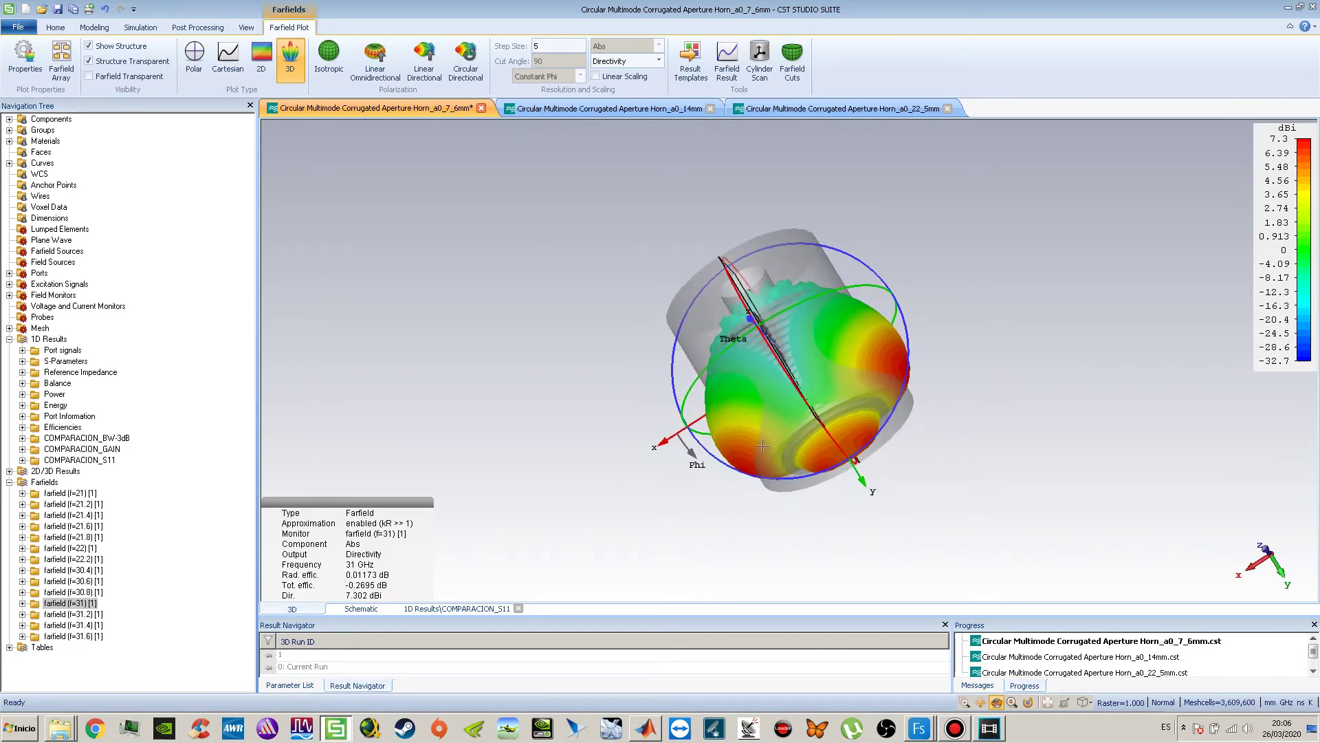
Examine the f=31 farfield of the 7.6 mm horn around its aperture, side lobes and internal corrugations from several angles.
{"action": "left_click_drag", "start_coordinate": [870, 465], "coordinate": [827, 239]}
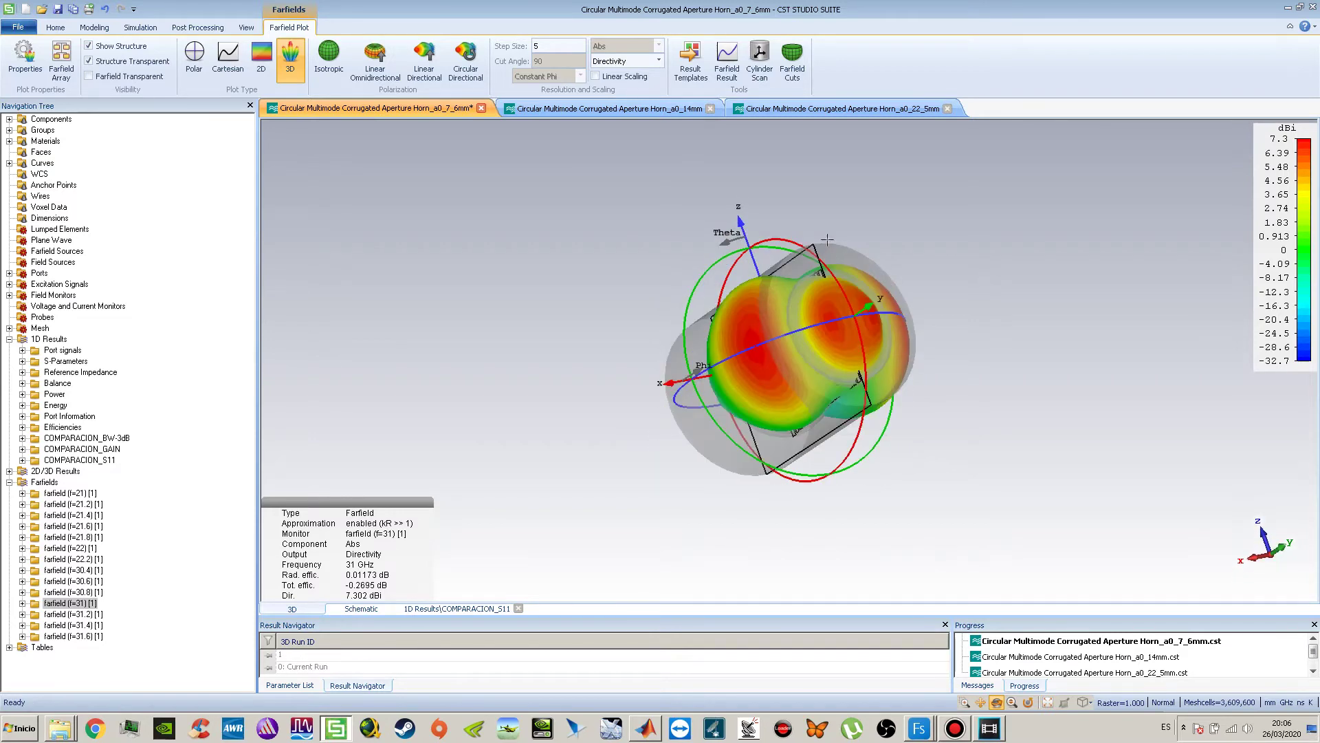
{"action": "left_click_drag", "start_coordinate": [833, 378], "coordinate": [784, 478]}
{"action": "left_click_drag", "start_coordinate": [712, 426], "coordinate": [744, 507]}
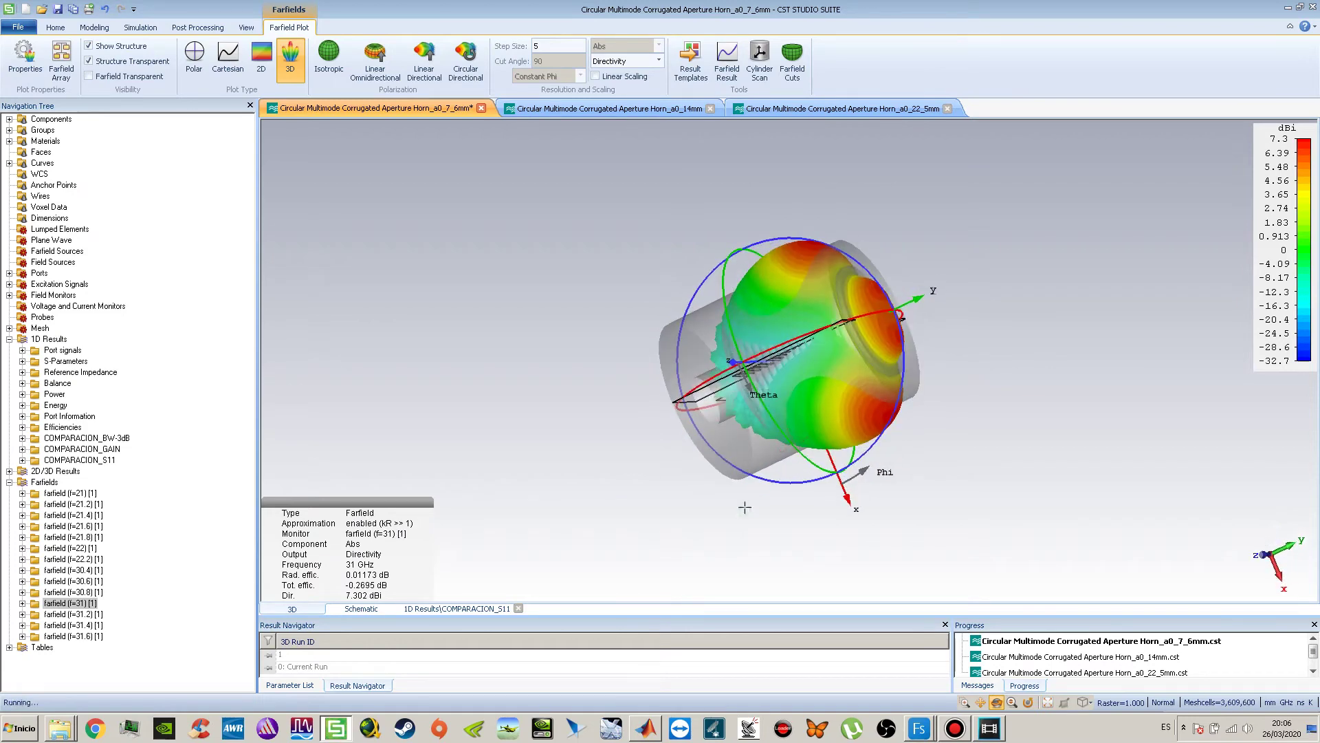
{"action": "scroll", "coordinate": [881, 332], "scroll_direction": "up", "scroll_amount": 3}
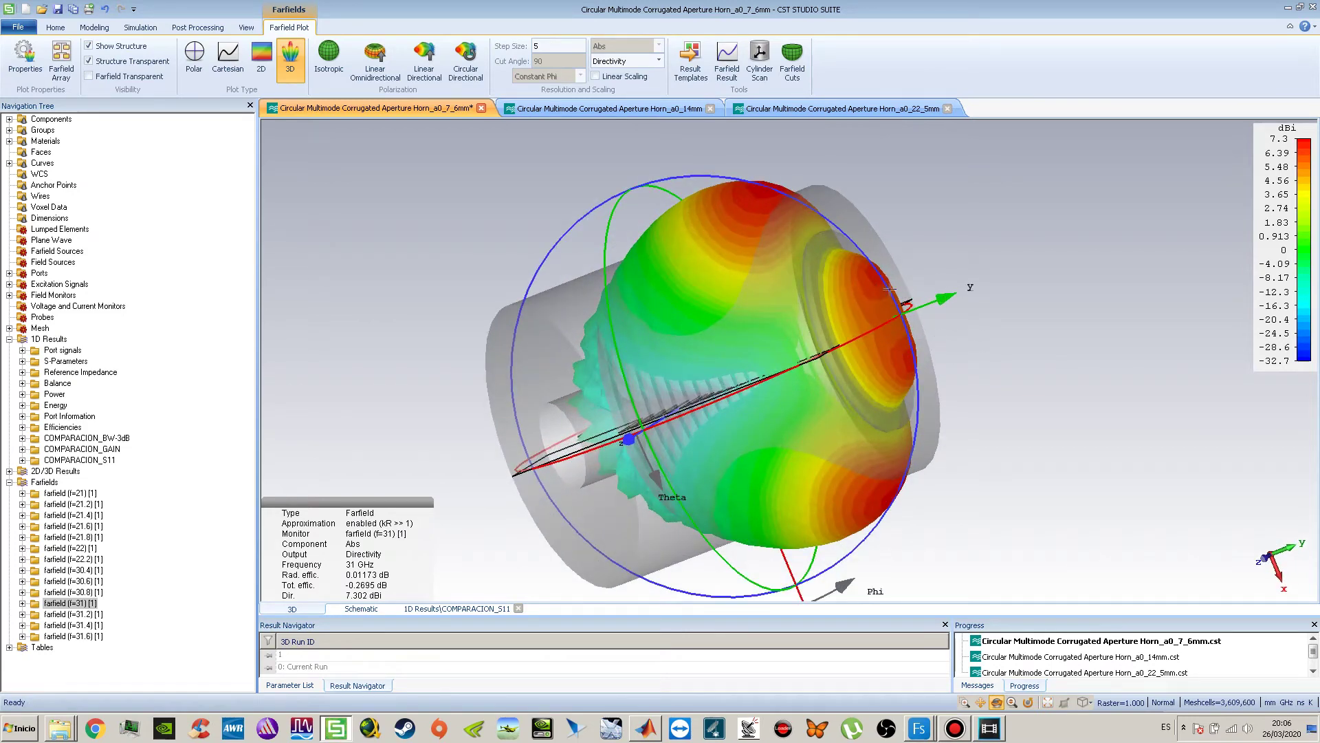
{"action": "left_click_drag", "start_coordinate": [852, 345], "coordinate": [834, 379]}
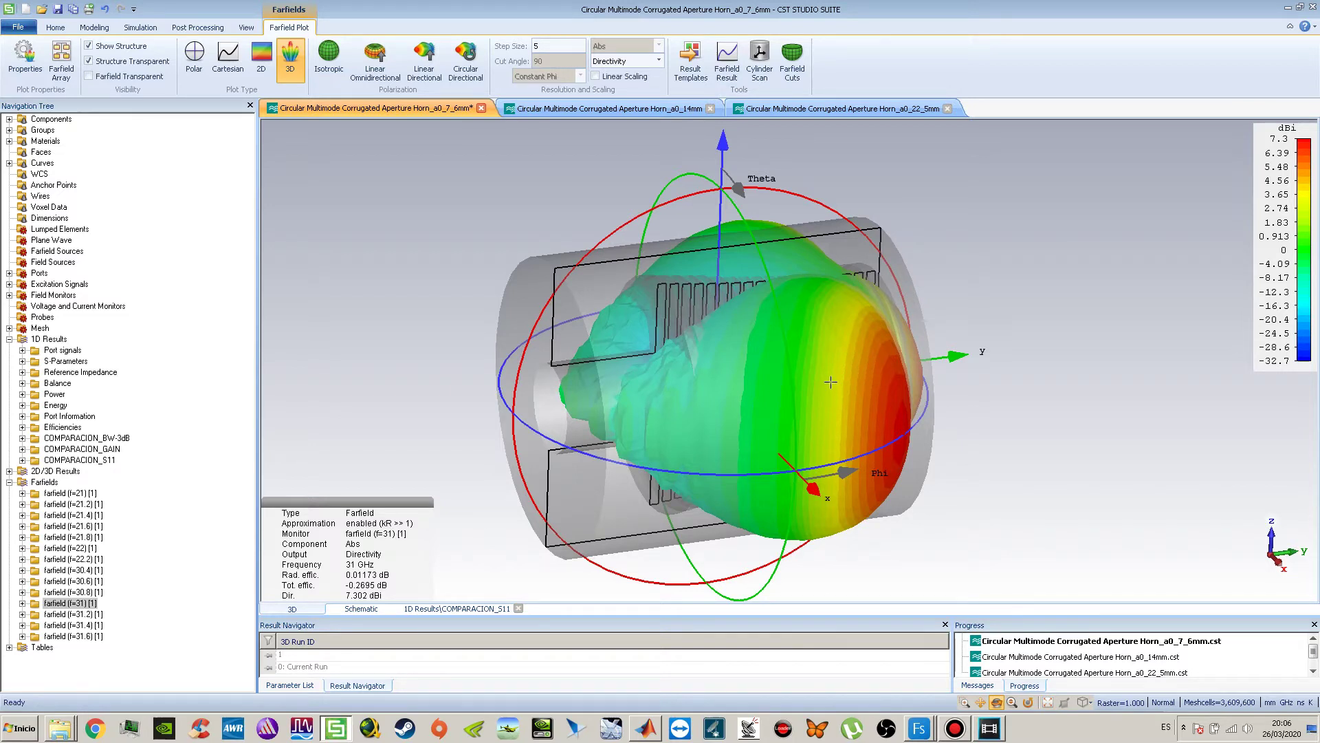
{"action": "left_click_drag", "start_coordinate": [828, 383], "coordinate": [692, 382]}
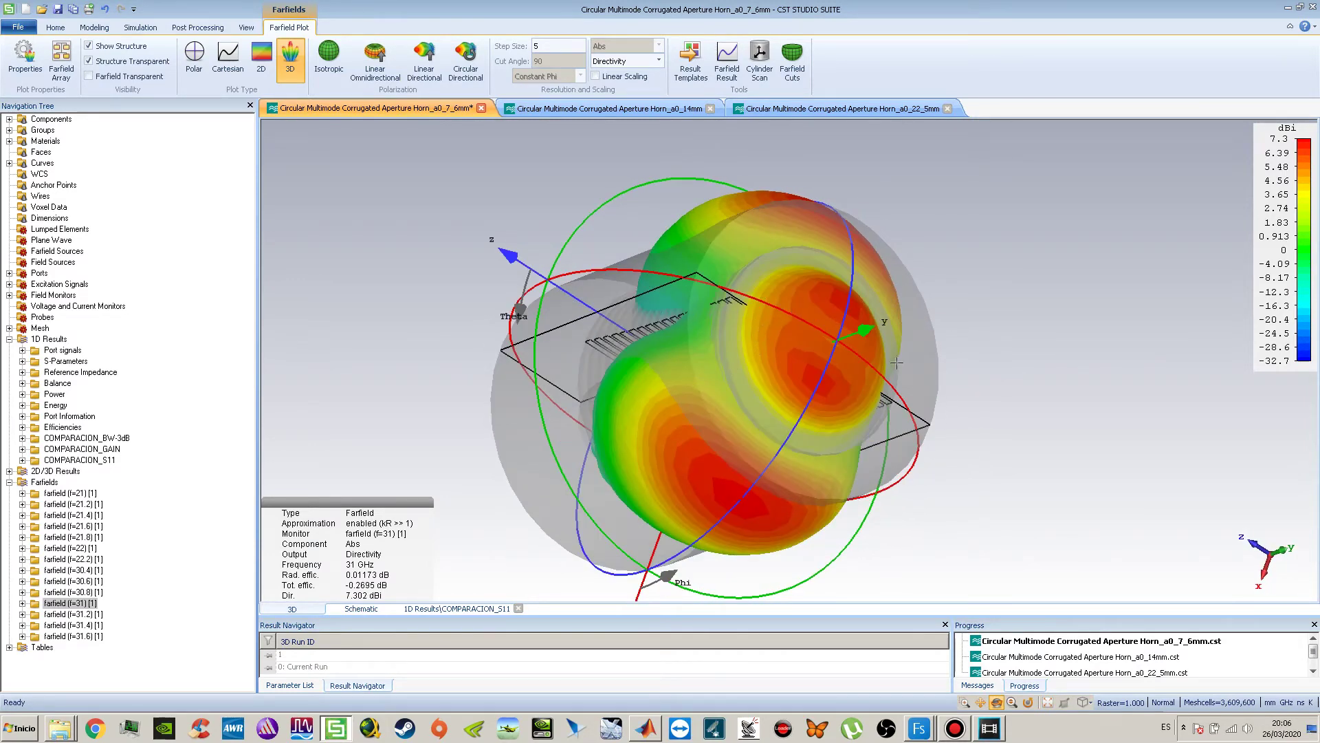
{"action": "left_click_drag", "start_coordinate": [810, 413], "coordinate": [896, 364]}
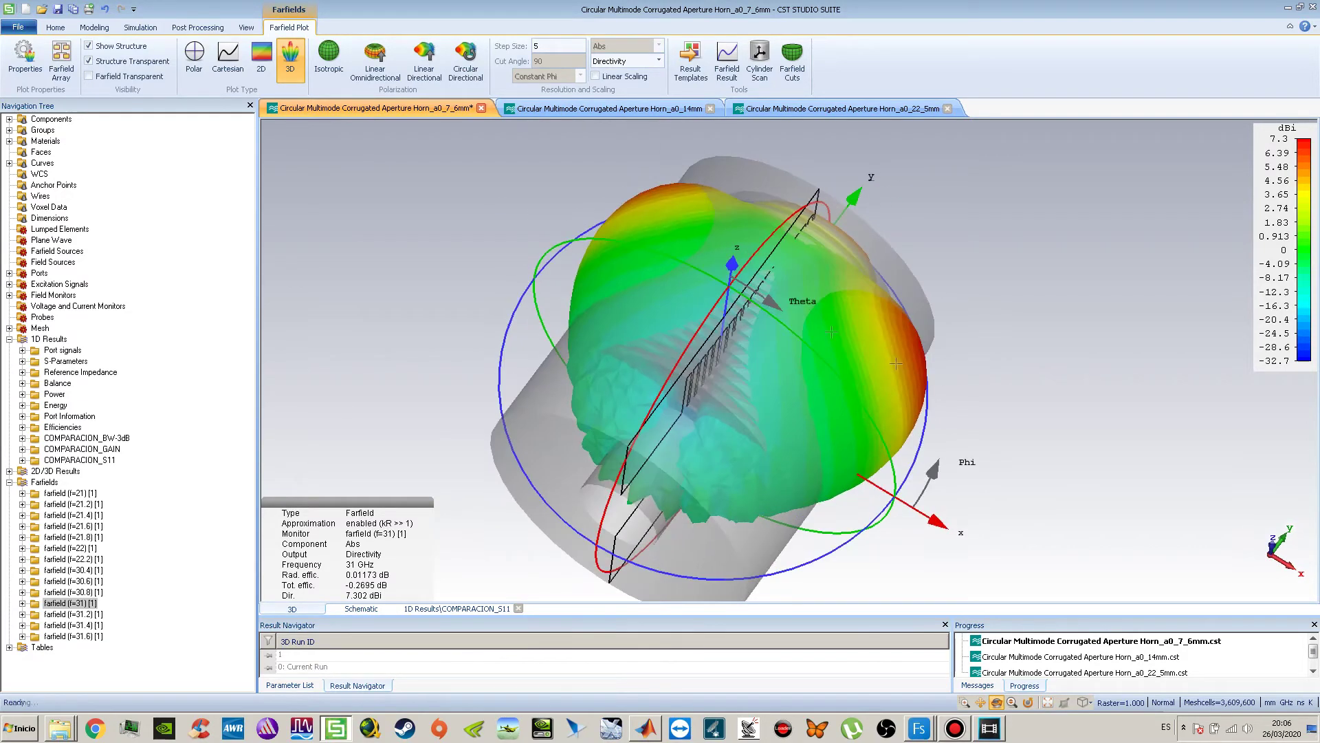
{"action": "left_click_drag", "start_coordinate": [778, 302], "coordinate": [727, 489]}
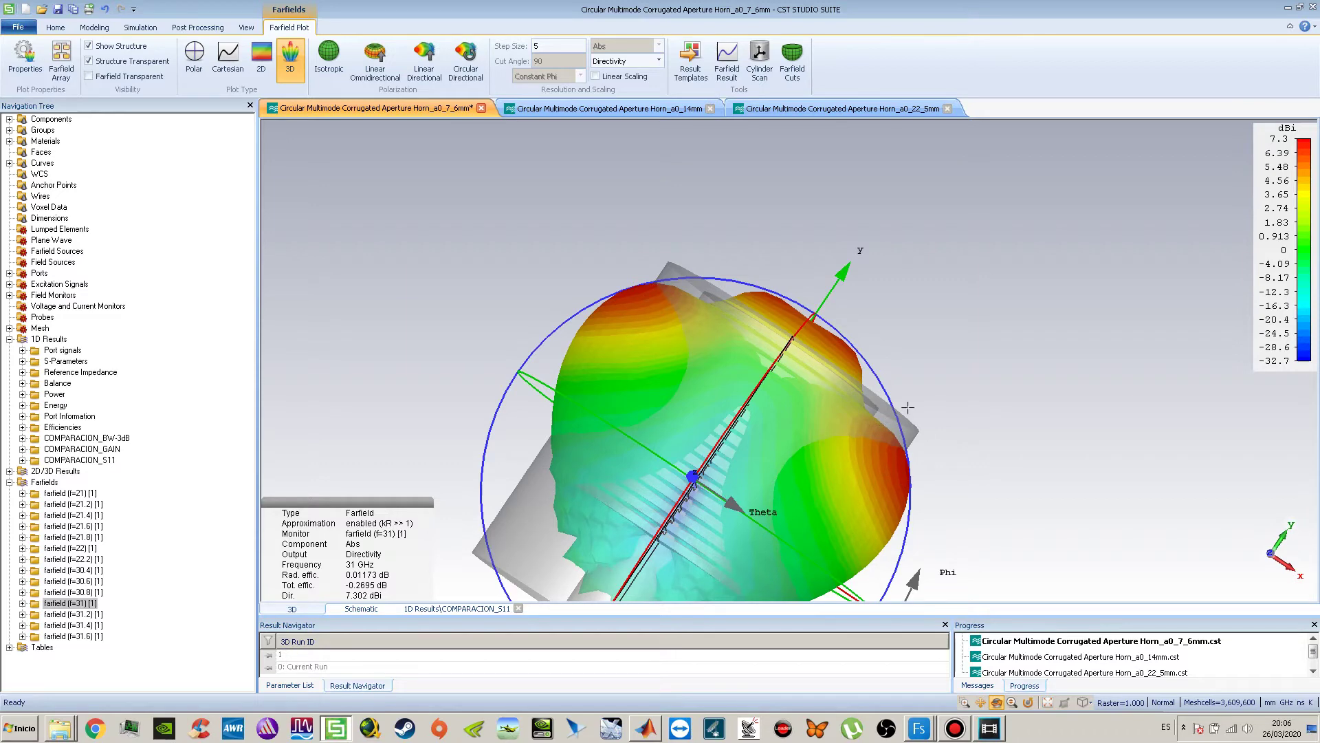
{"action": "left_click_drag", "start_coordinate": [772, 437], "coordinate": [874, 411]}
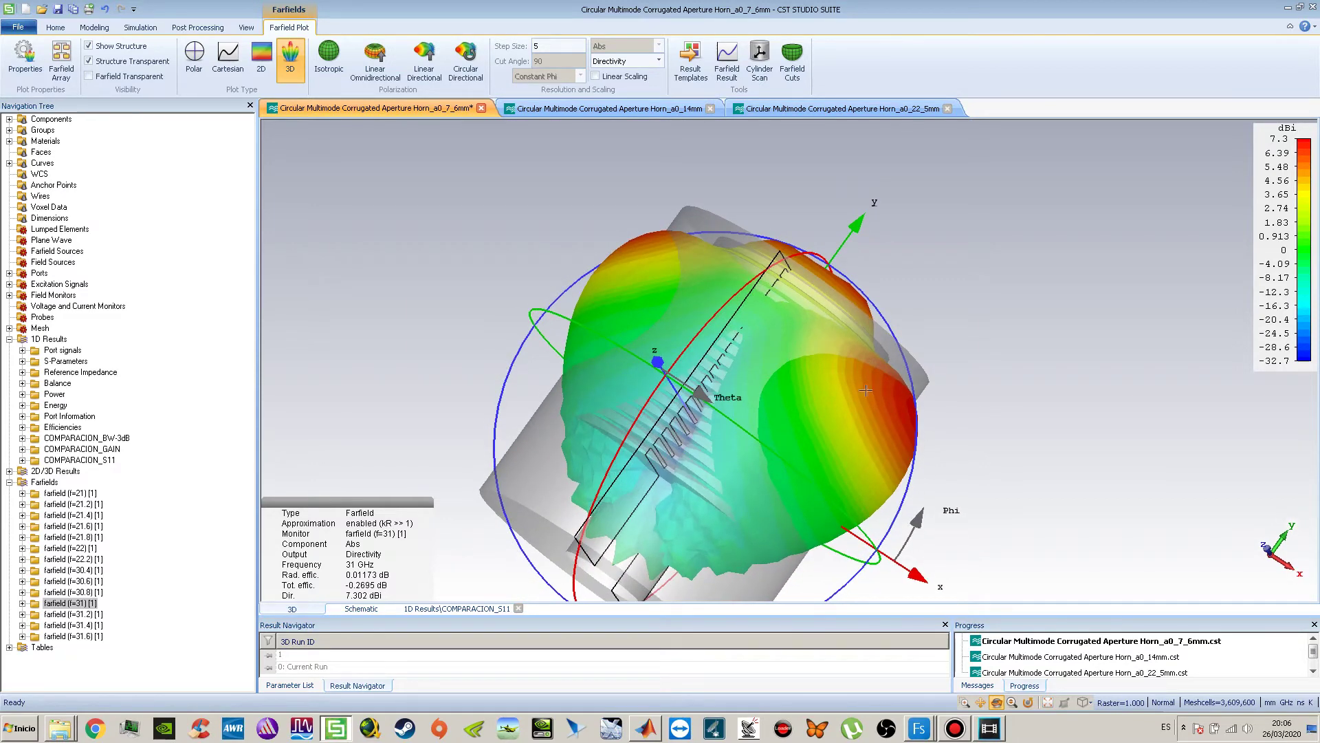
{"action": "left_click_drag", "start_coordinate": [875, 392], "coordinate": [893, 491]}
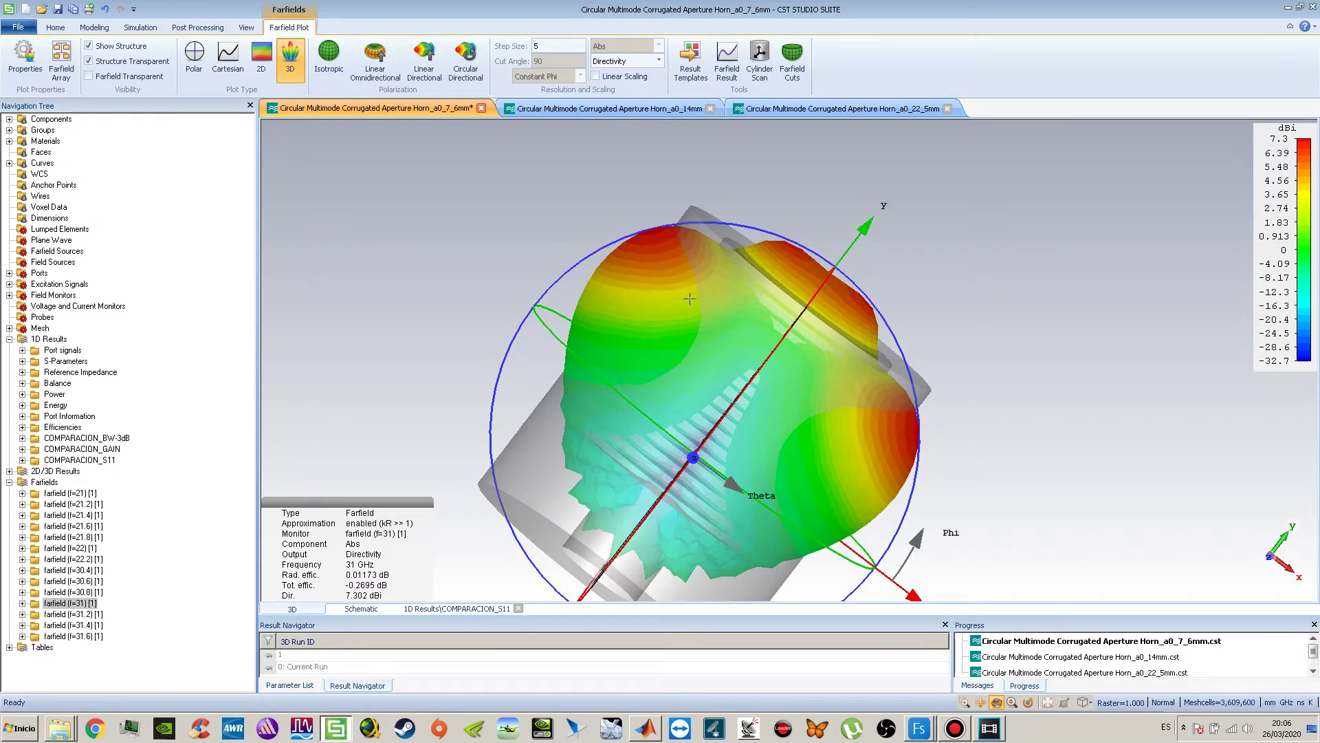
{"action": "left_click_drag", "start_coordinate": [862, 306], "coordinate": [857, 285]}
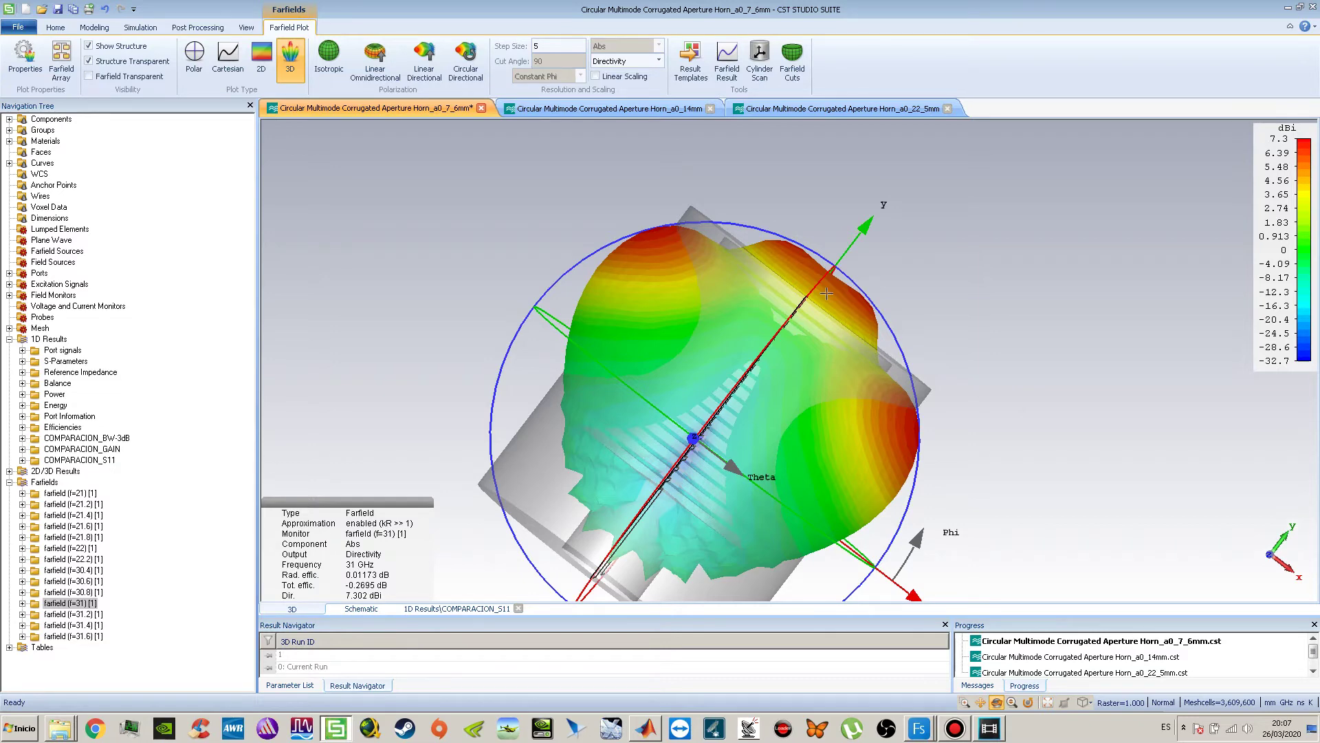
{"action": "left_click_drag", "start_coordinate": [827, 297], "coordinate": [810, 429]}
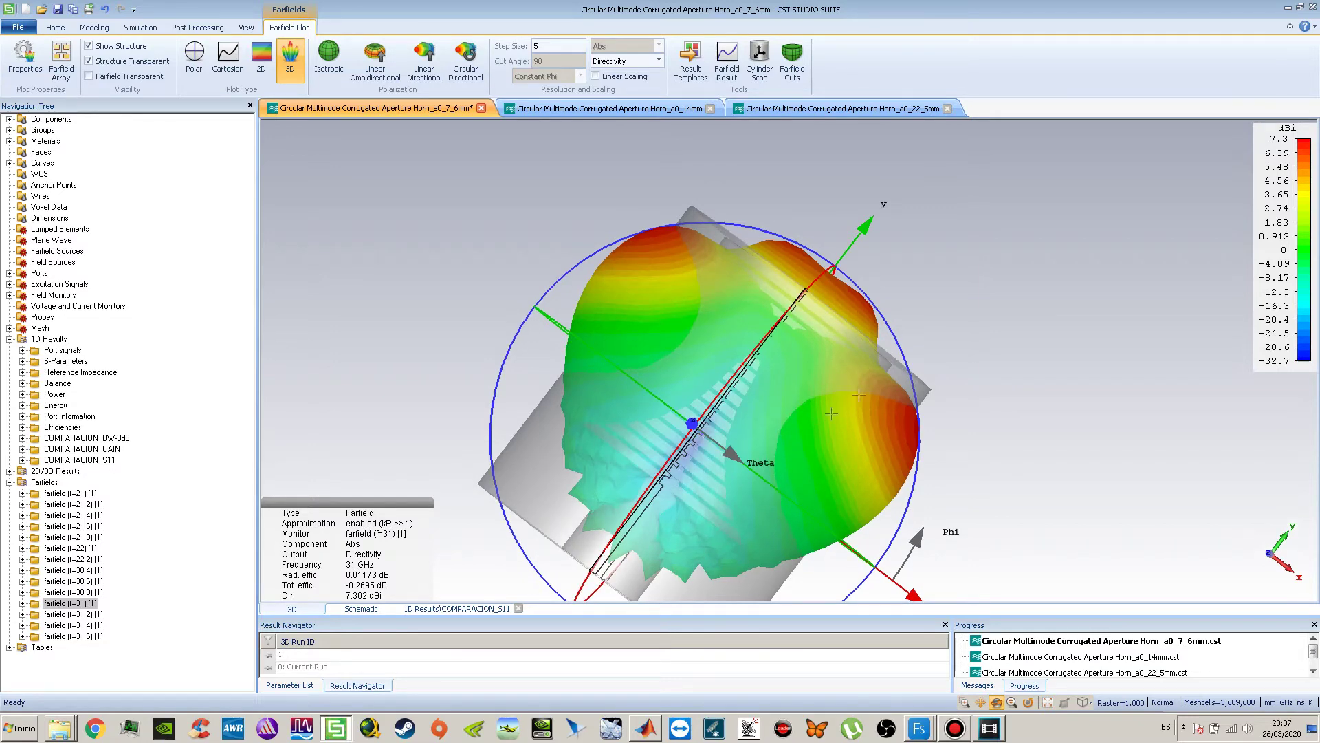
{"action": "left_click_drag", "start_coordinate": [857, 469], "coordinate": [693, 289]}
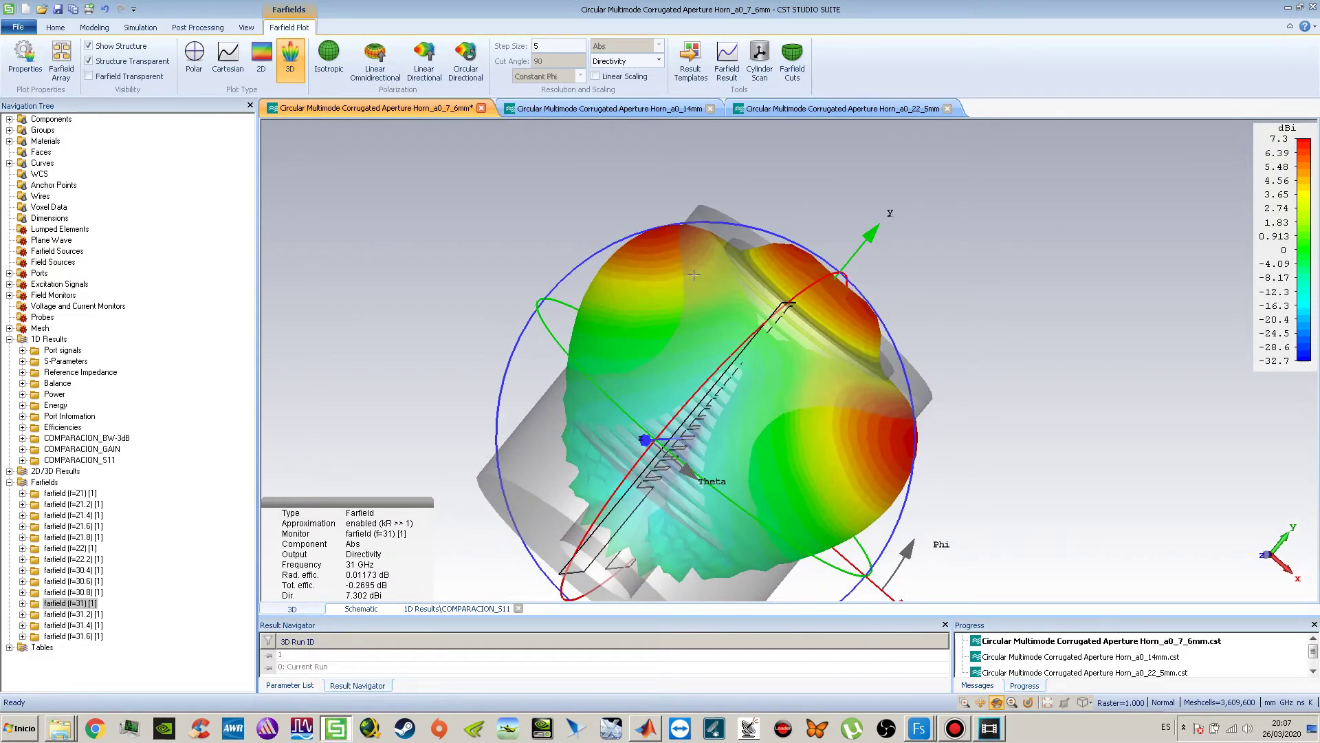
{"action": "left_click_drag", "start_coordinate": [697, 337], "coordinate": [735, 363]}
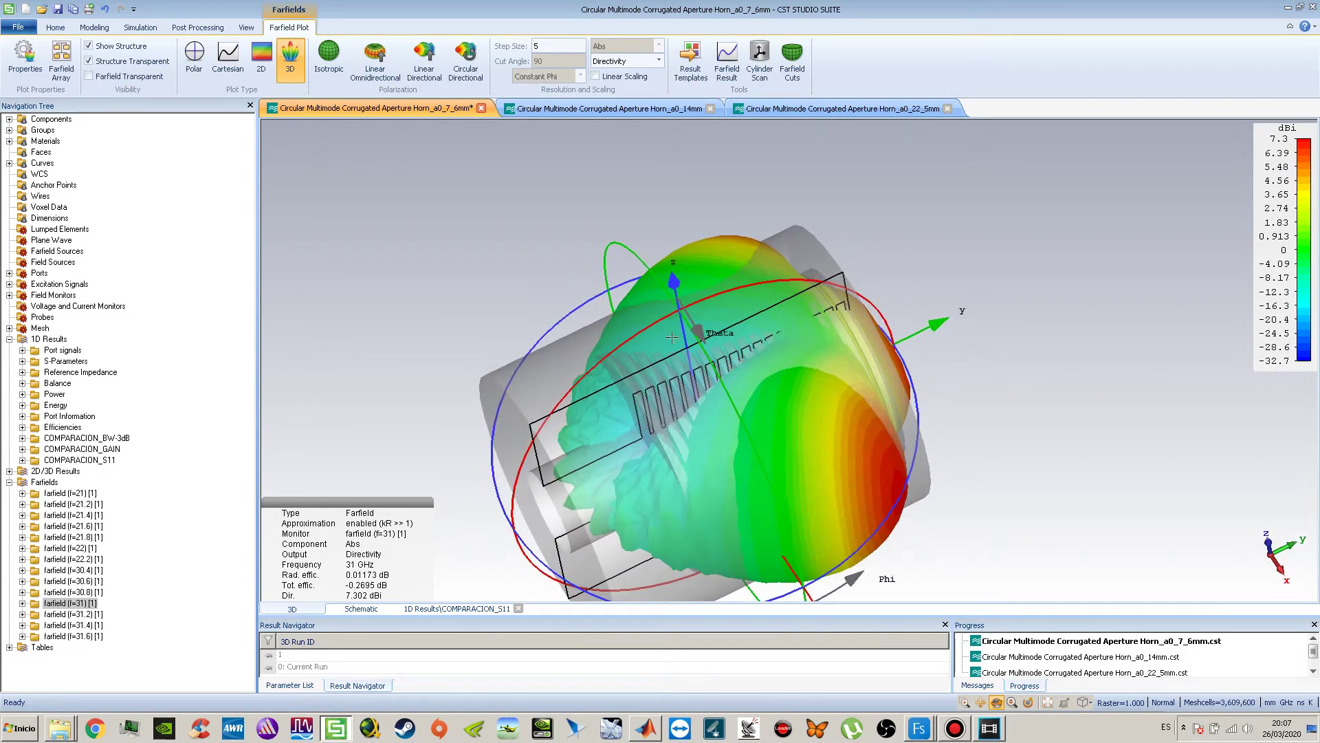
{"action": "left_click_drag", "start_coordinate": [672, 337], "coordinate": [765, 427]}
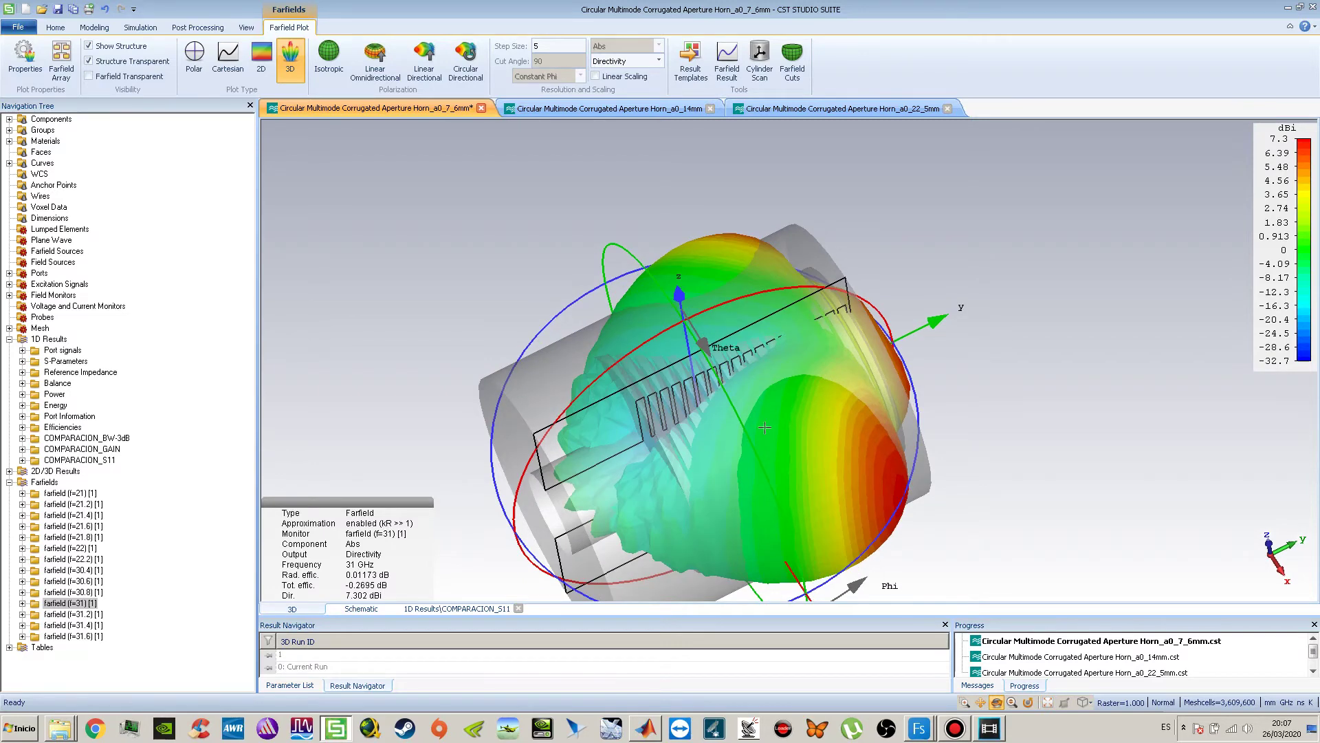
{"action": "left_click_drag", "start_coordinate": [737, 428], "coordinate": [669, 476]}
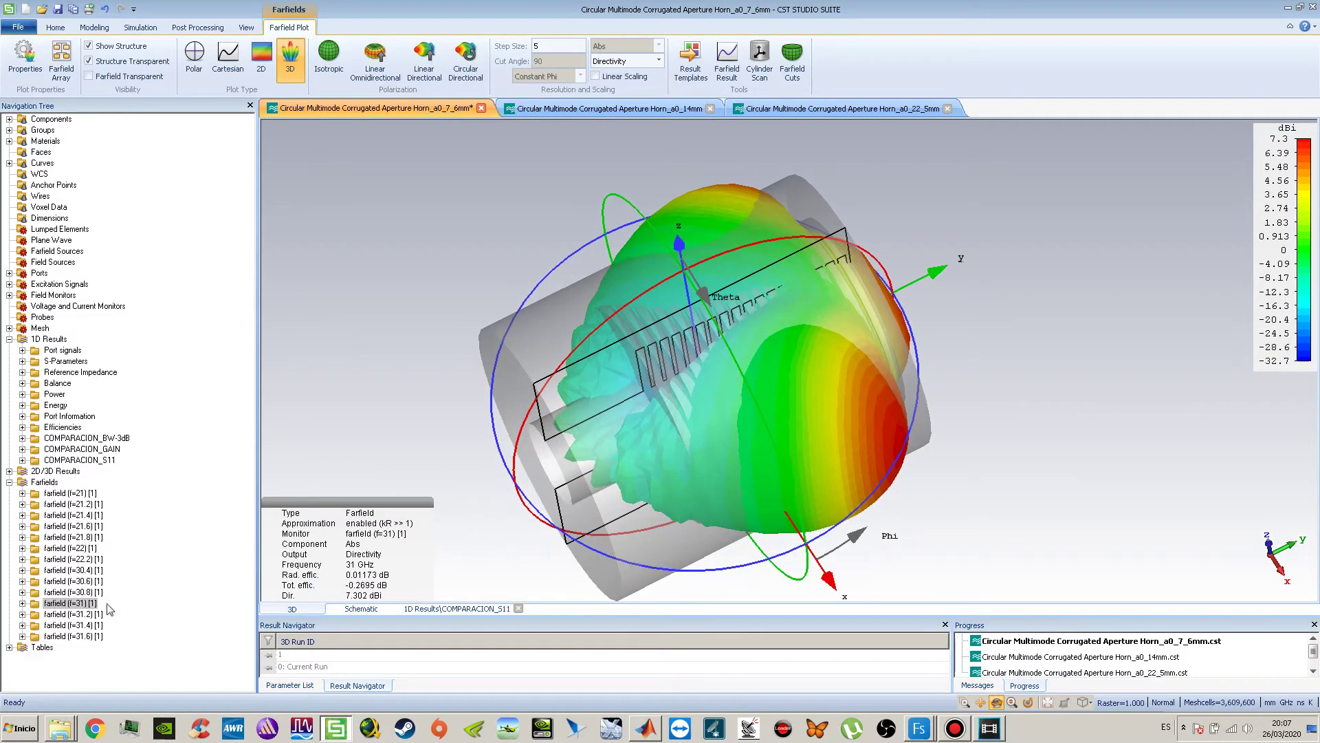
{"action": "left_click_drag", "start_coordinate": [731, 432], "coordinate": [662, 320]}
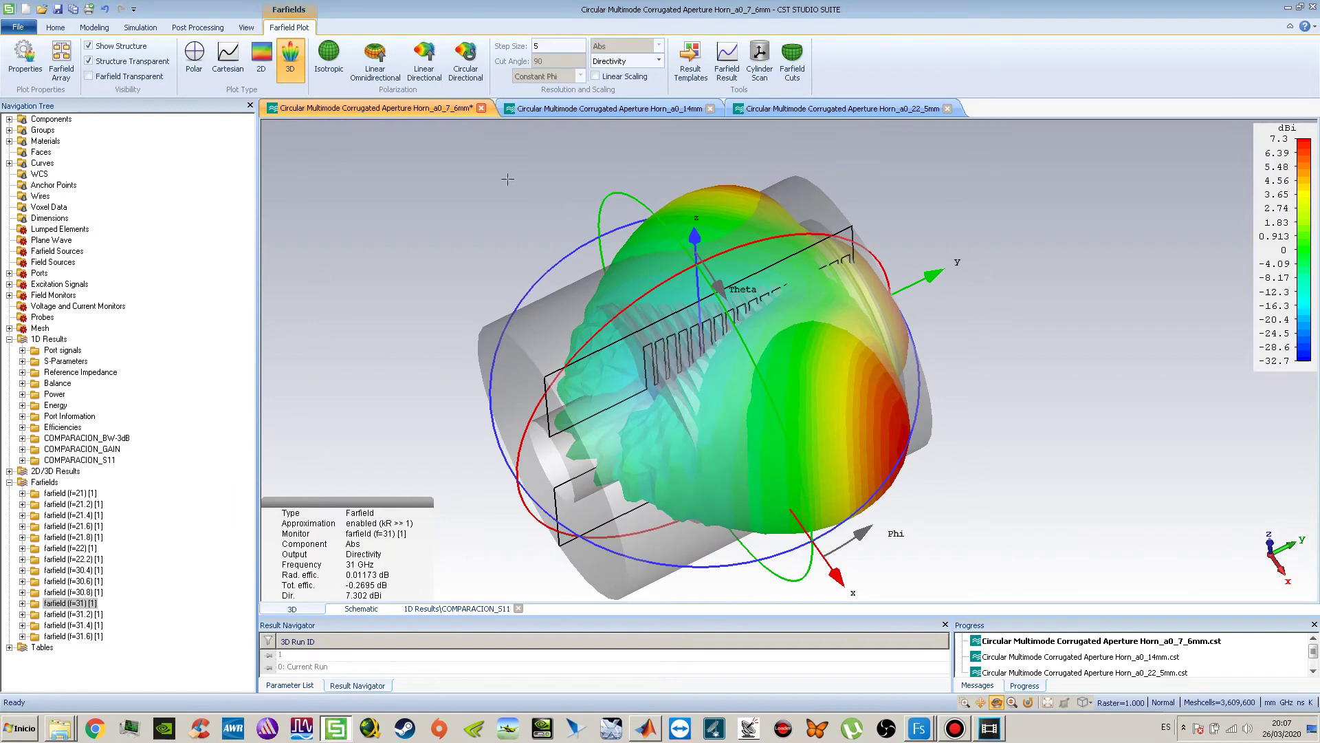
Switch to the a0_14mm horn project, inspect its corrugated cross-section and display its 3D farfield at f=31.
{"action": "left_click", "coordinate": [653, 110]}
{"action": "left_click_drag", "start_coordinate": [770, 227], "coordinate": [884, 323]}
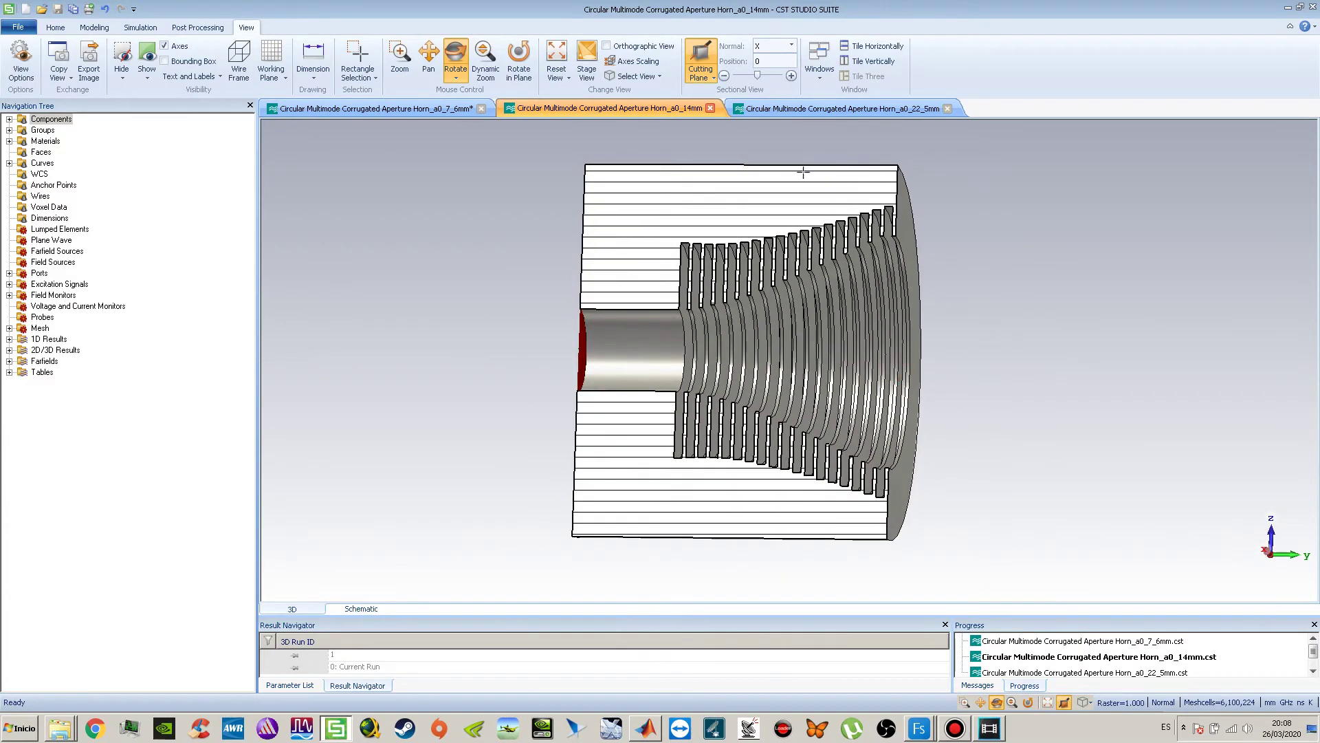
{"action": "left_click_drag", "start_coordinate": [763, 268], "coordinate": [619, 323]}
{"action": "left_click", "coordinate": [9, 361]}
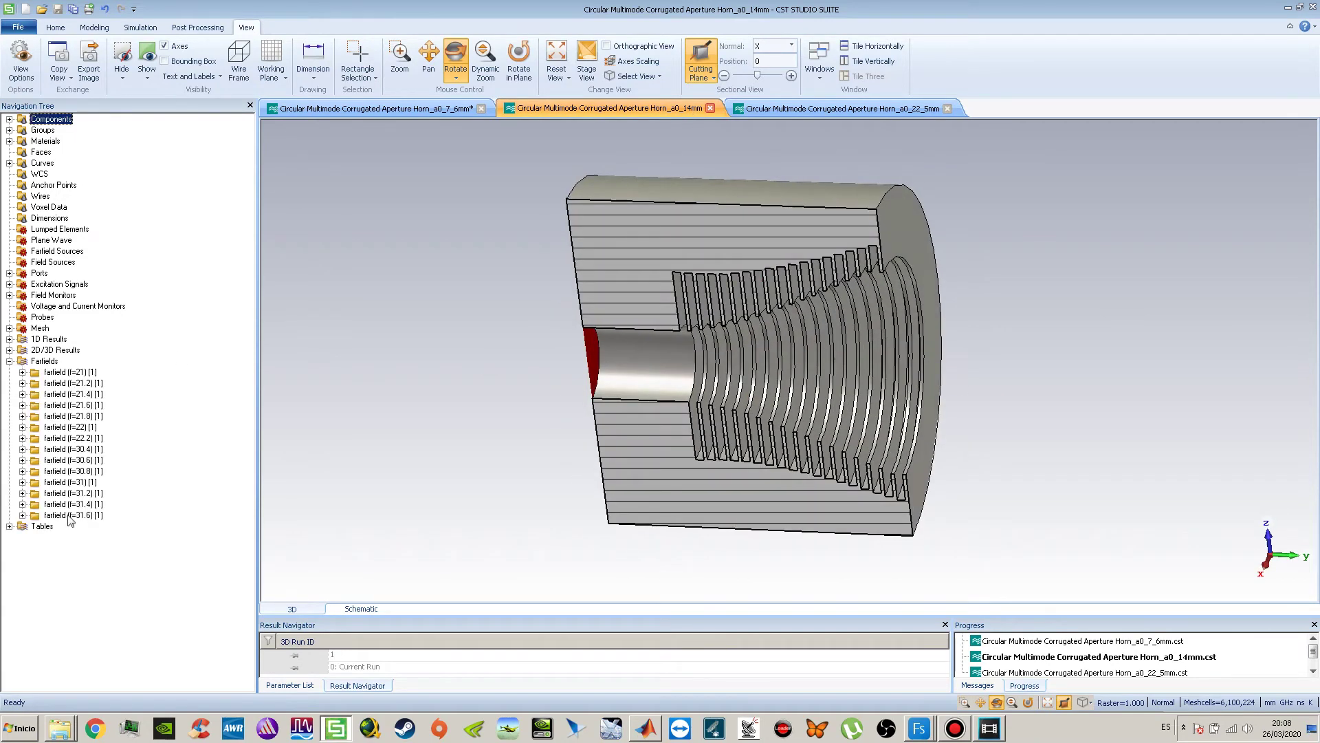
{"action": "left_click", "coordinate": [67, 484]}
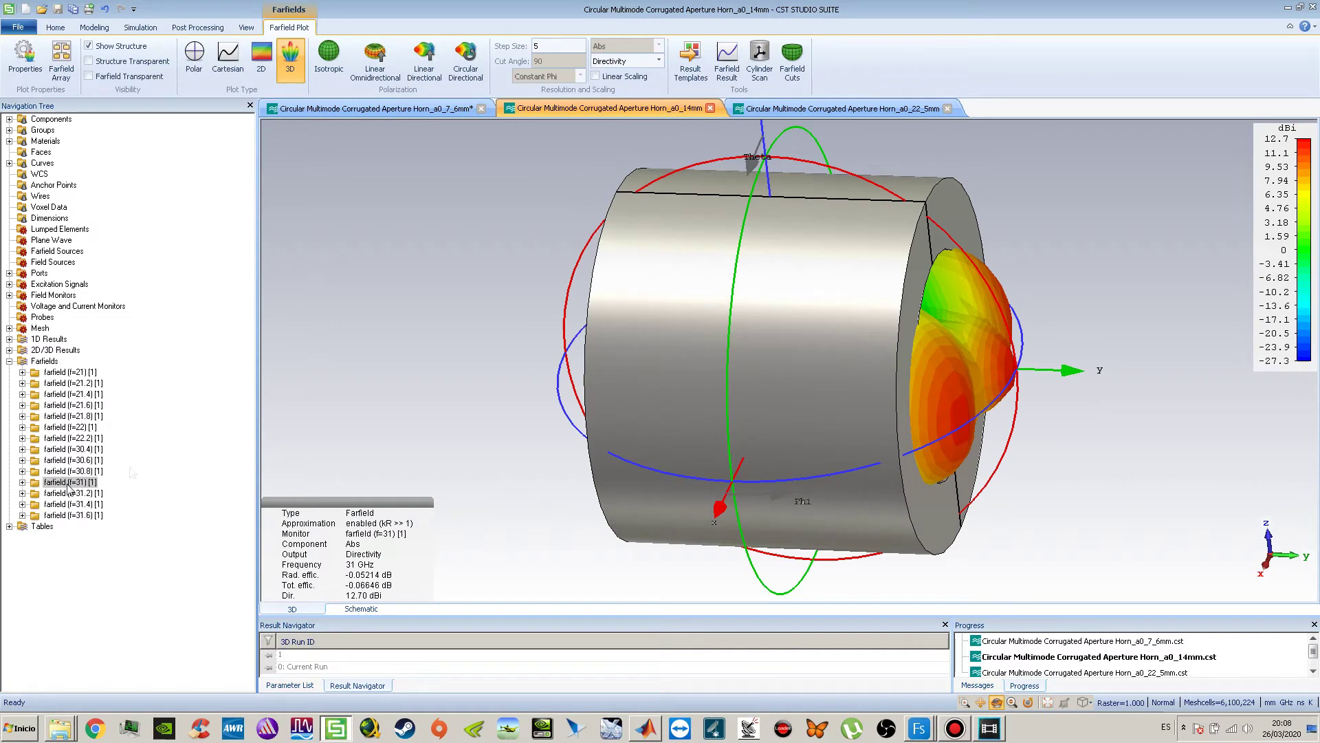
Make the 14 mm horn structure transparent to expose the f=31 radiation pattern inside it.
{"action": "left_click_drag", "start_coordinate": [708, 328], "coordinate": [671, 450]}
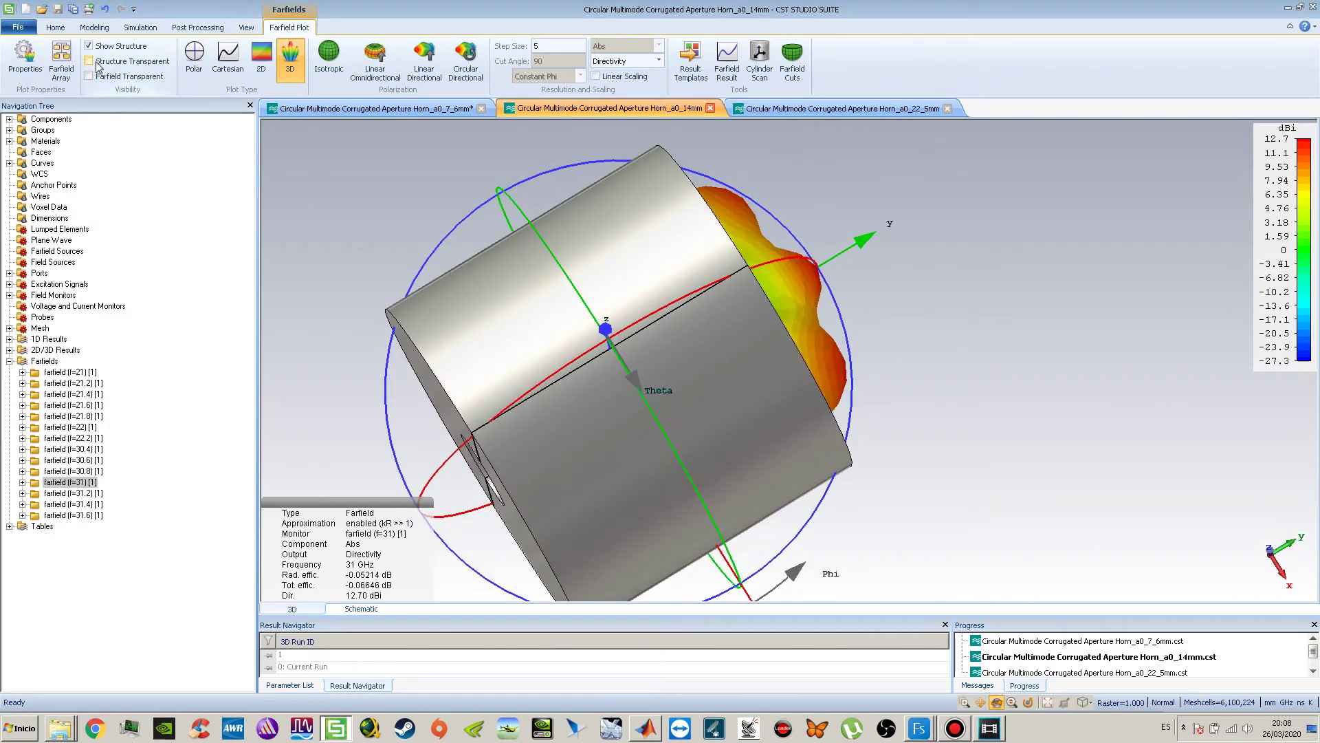
{"action": "left_click", "coordinate": [89, 61]}
{"action": "left_click_drag", "start_coordinate": [481, 447], "coordinate": [819, 259]}
Compare the 7.6 mm horn's f=31 pattern from above with that of the 14 mm horn.
{"action": "left_click", "coordinate": [447, 108]}
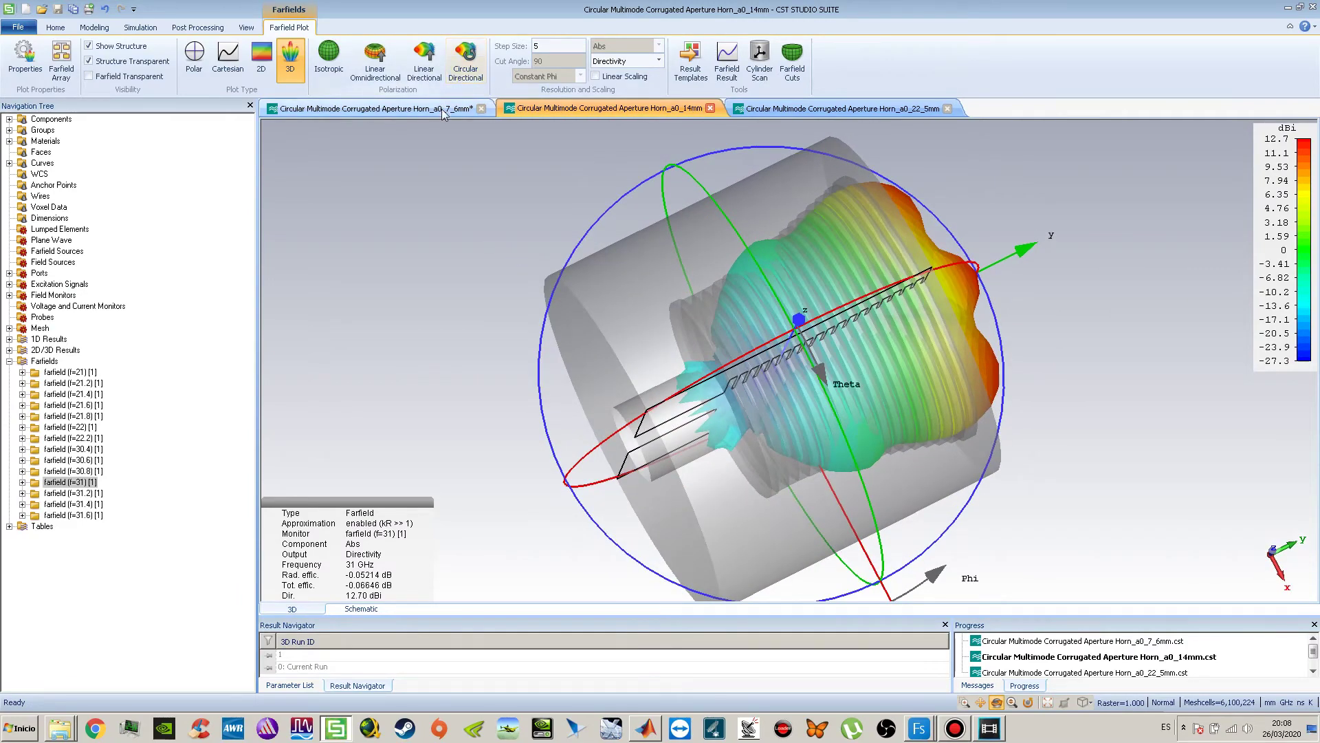
{"action": "left_click_drag", "start_coordinate": [809, 319], "coordinate": [760, 265]}
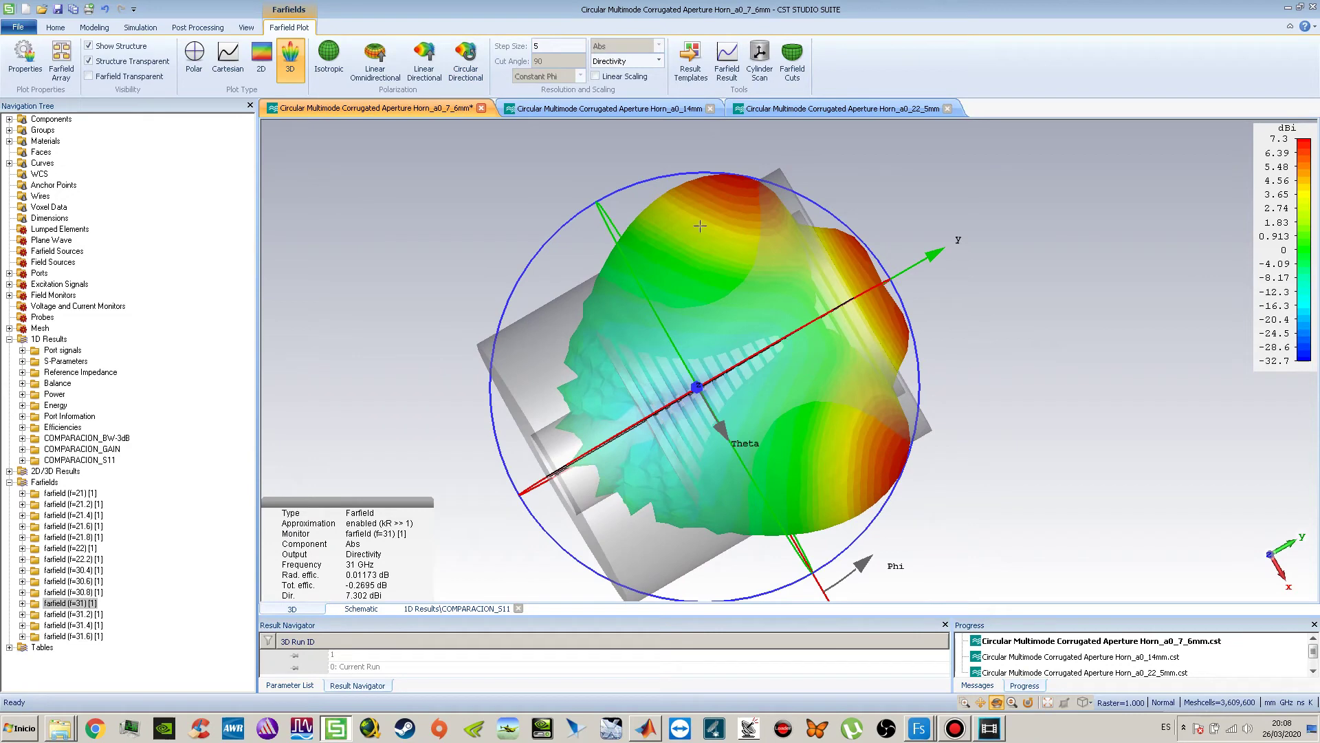
{"action": "left_click", "coordinate": [569, 110]}
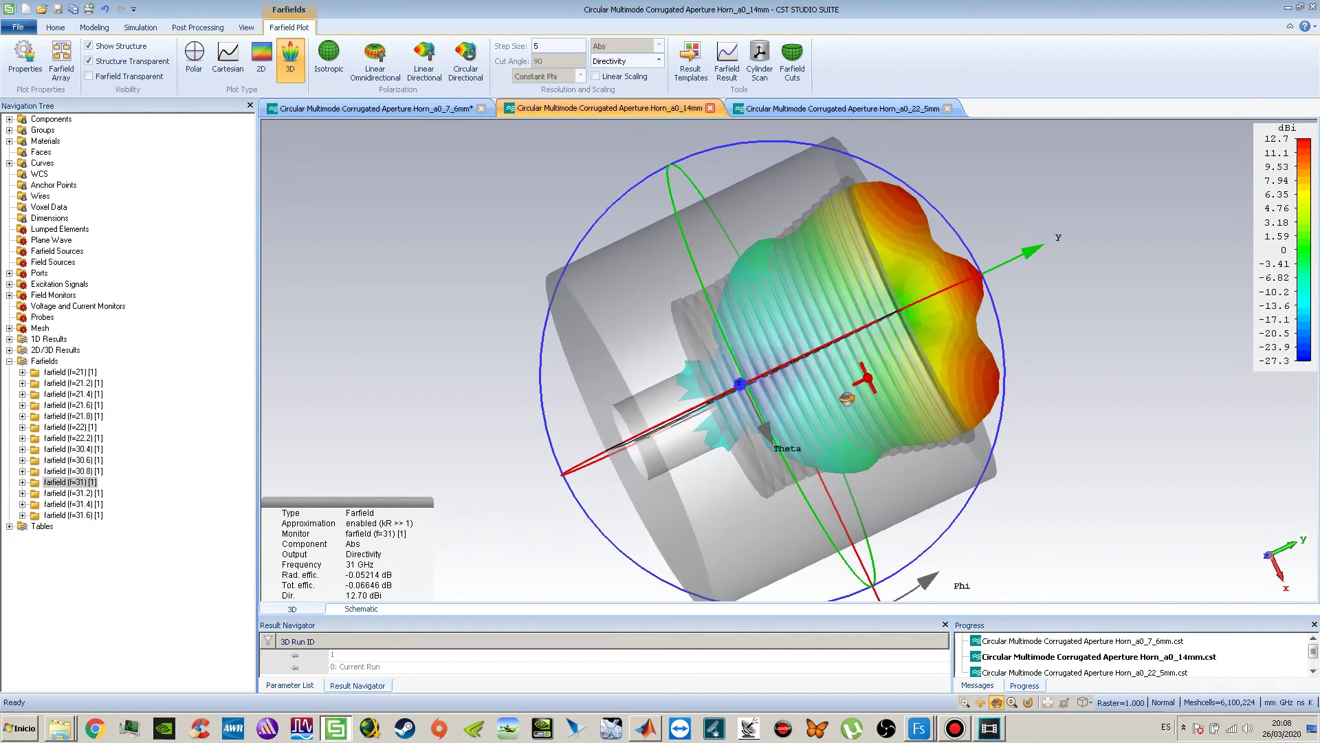
Examine the main and side lobes of the 14 mm horn's f=31 farfield from several angles.
{"action": "left_click_drag", "start_coordinate": [864, 359], "coordinate": [832, 372]}
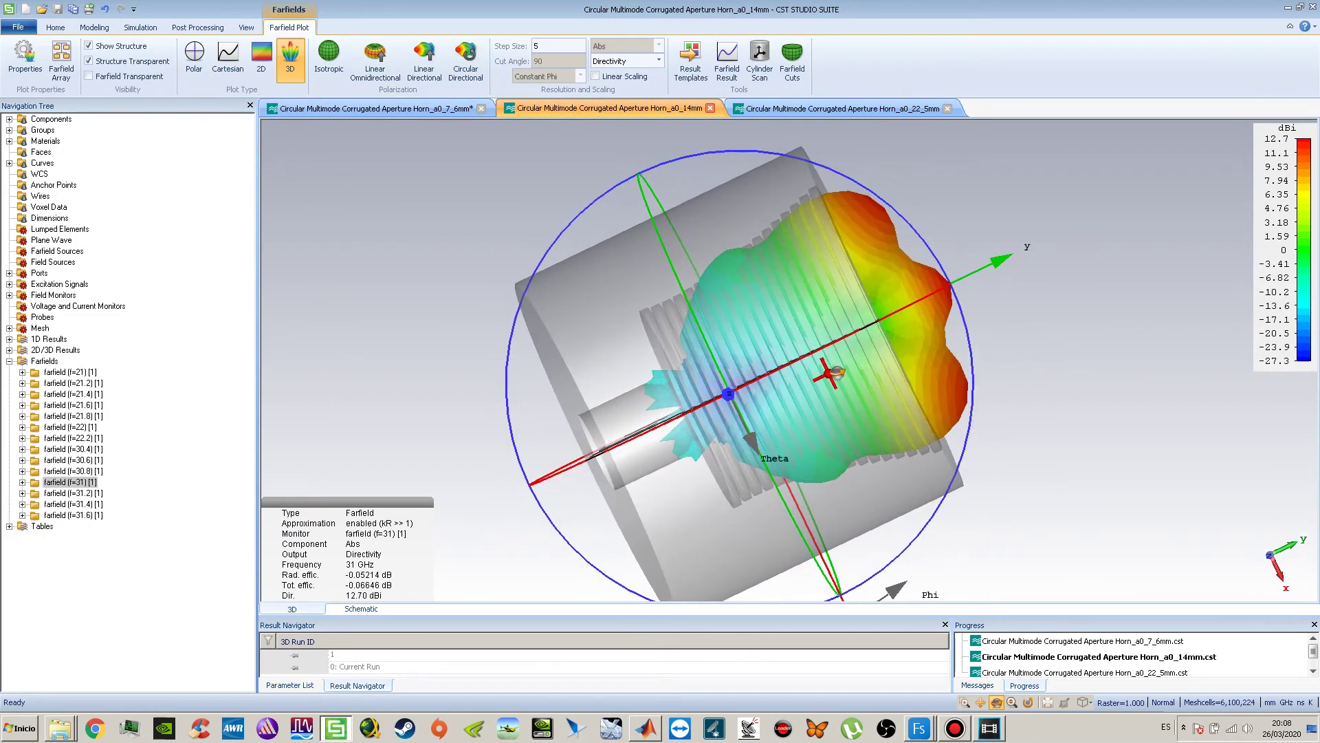
{"action": "left_click_drag", "start_coordinate": [863, 320], "coordinate": [858, 216]}
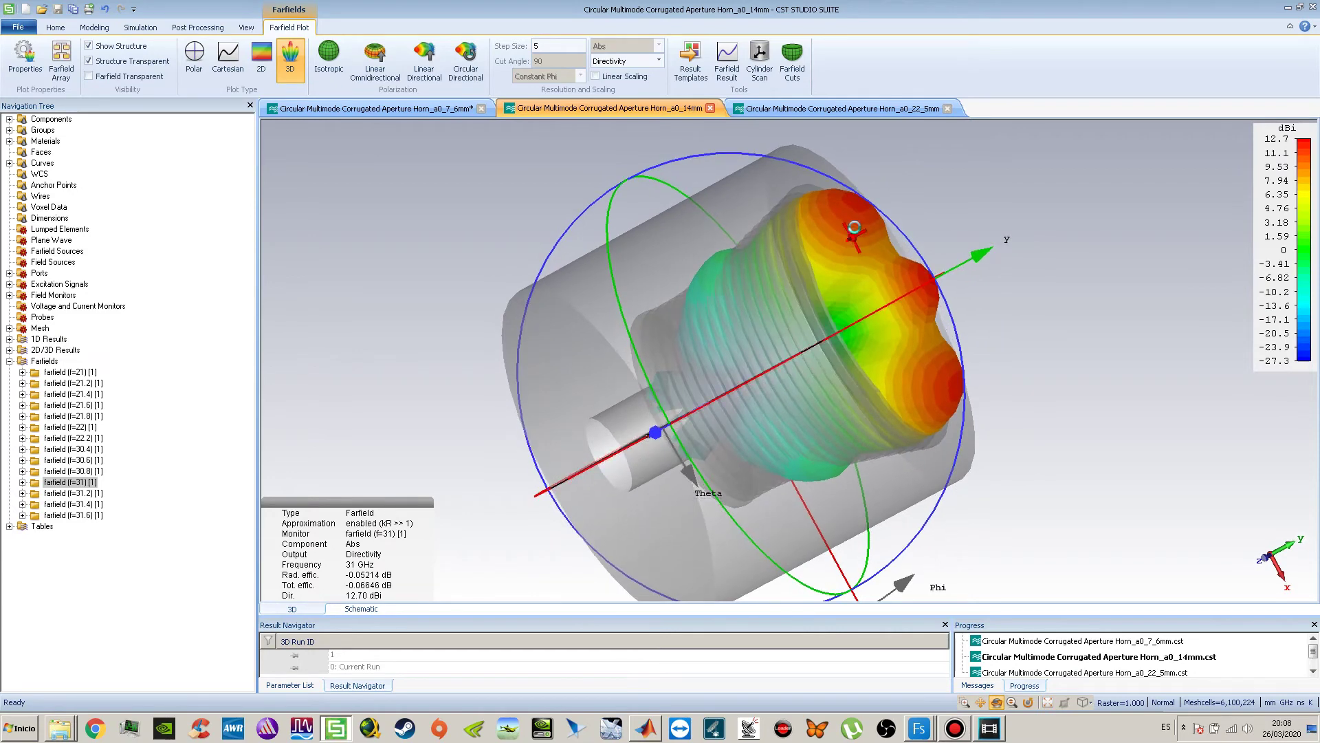
{"action": "left_click_drag", "start_coordinate": [932, 371], "coordinate": [850, 209]}
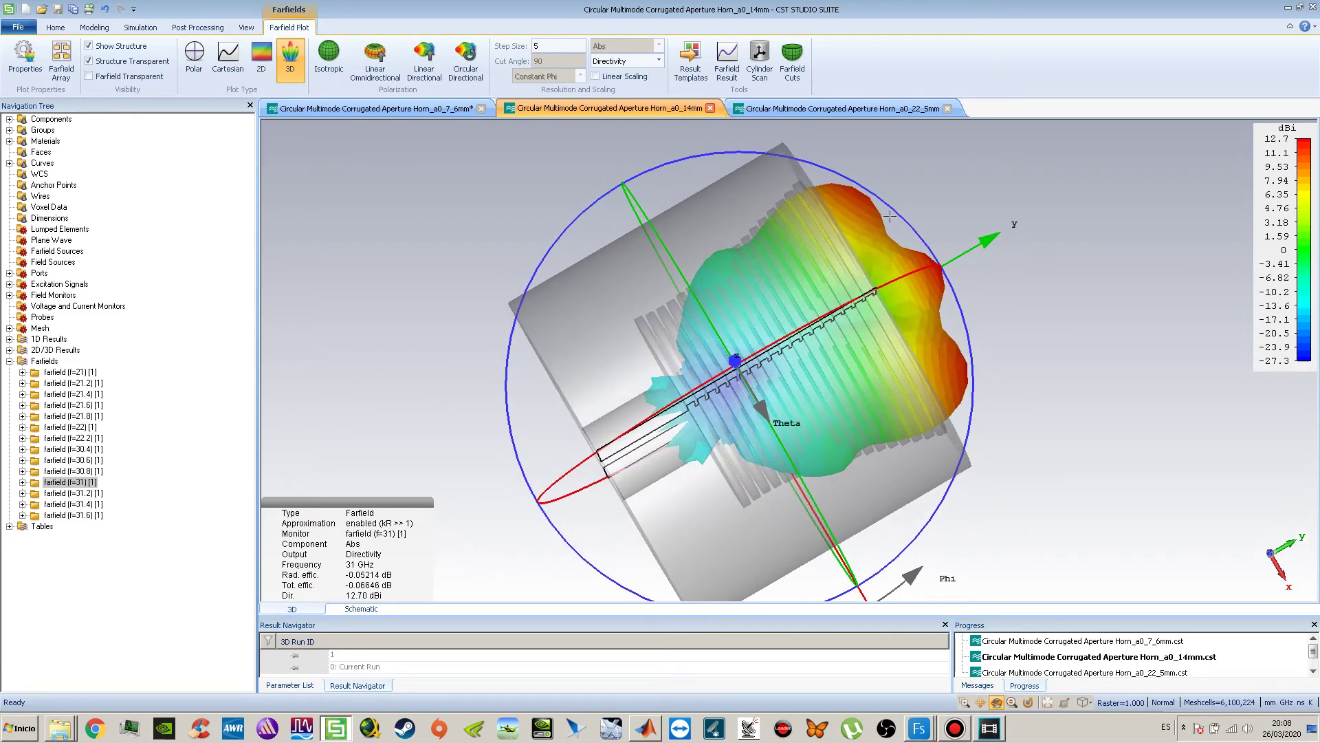
{"action": "left_click_drag", "start_coordinate": [948, 351], "coordinate": [770, 241]}
{"action": "left_click_drag", "start_coordinate": [832, 283], "coordinate": [893, 273]}
{"action": "left_click_drag", "start_coordinate": [876, 365], "coordinate": [883, 227]}
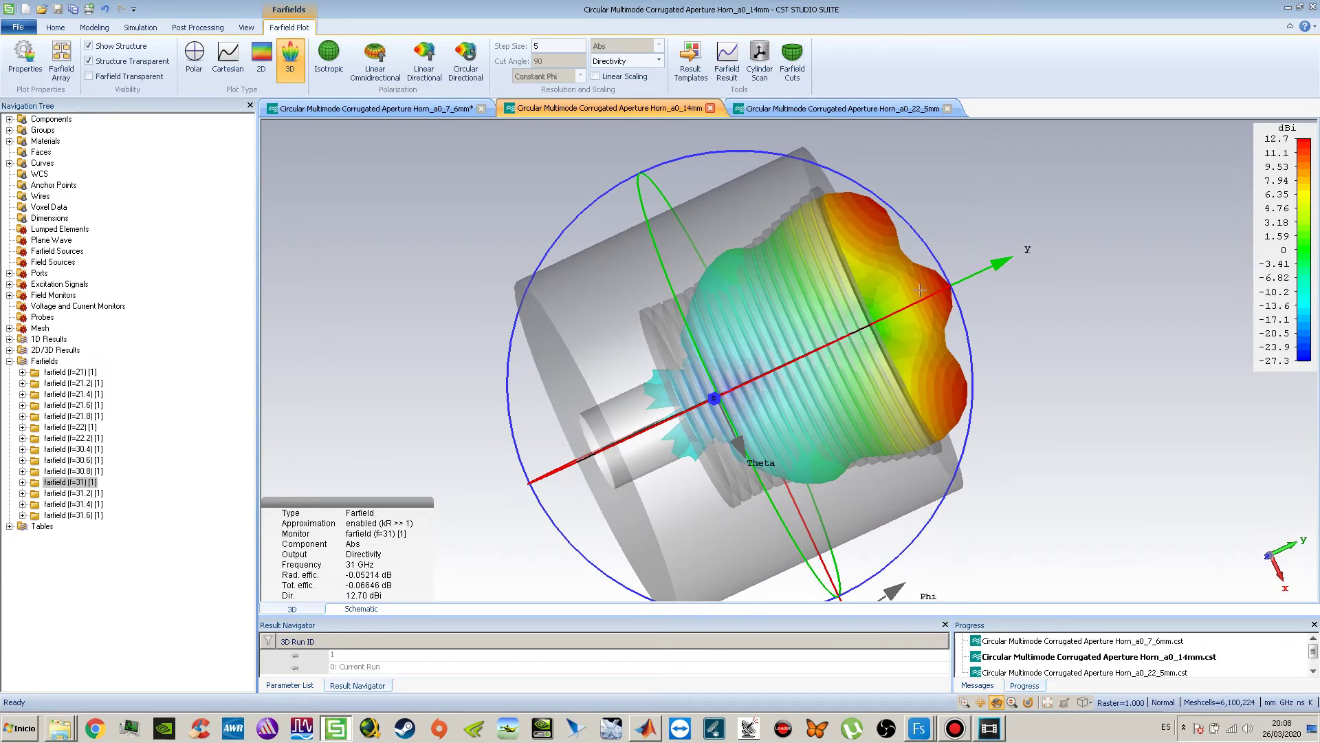
{"action": "left_click_drag", "start_coordinate": [890, 354], "coordinate": [819, 281]}
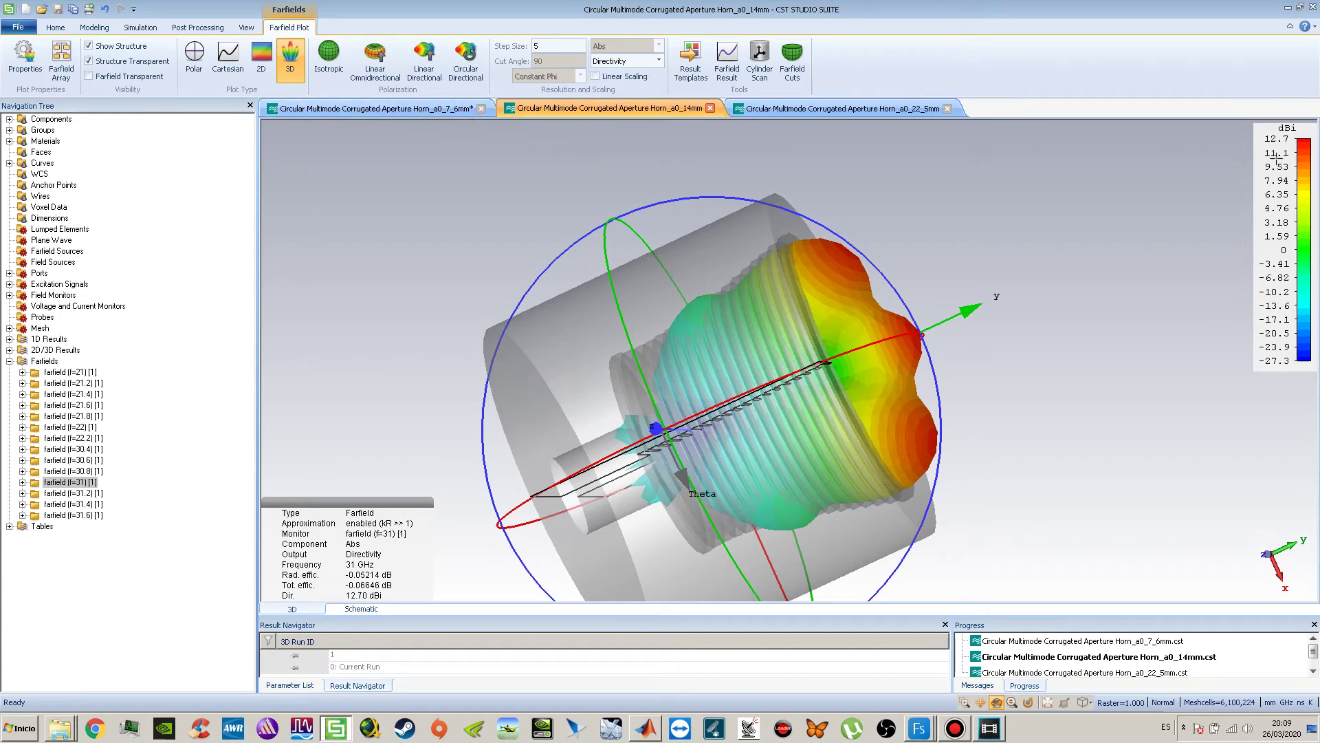
Revisit the 7.6 mm horn's f=31 lobes at its aperture, and check them against the 14 mm horn's pattern.
{"action": "left_click", "coordinate": [375, 108]}
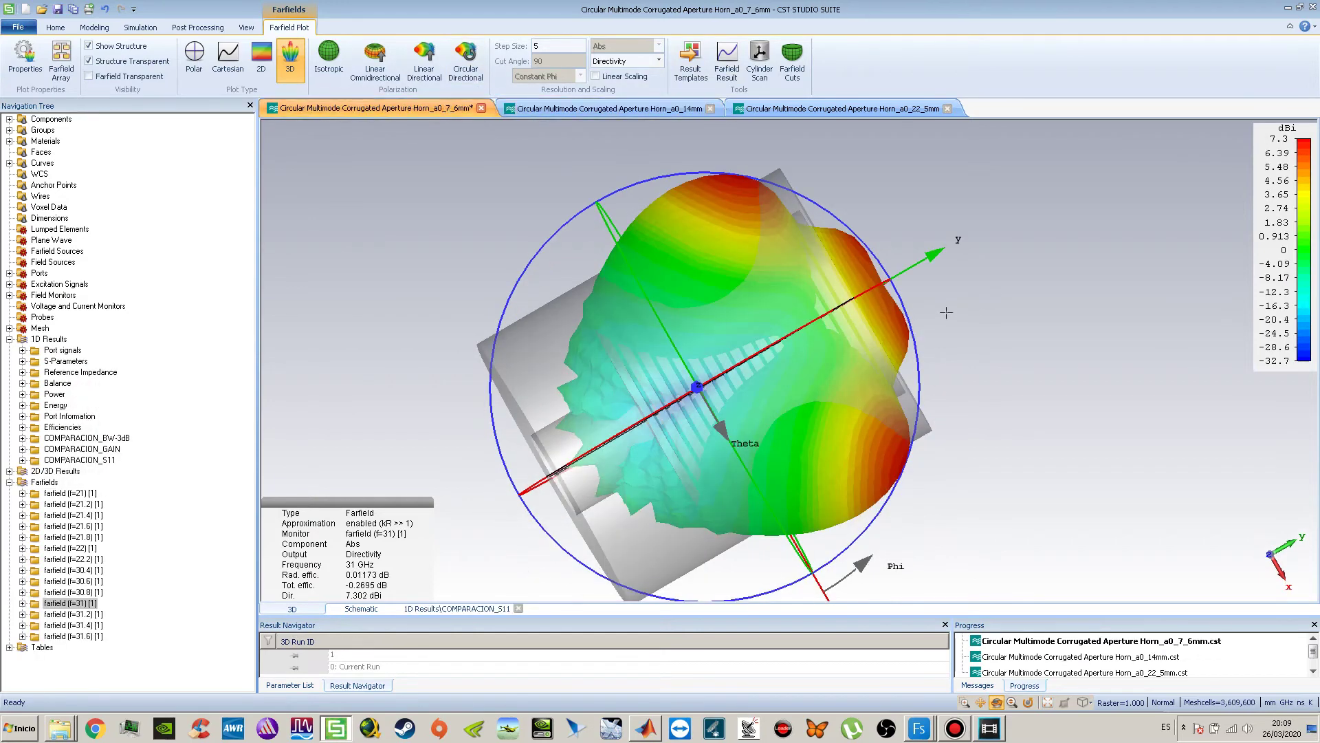
{"action": "left_click_drag", "start_coordinate": [908, 320], "coordinate": [806, 330]}
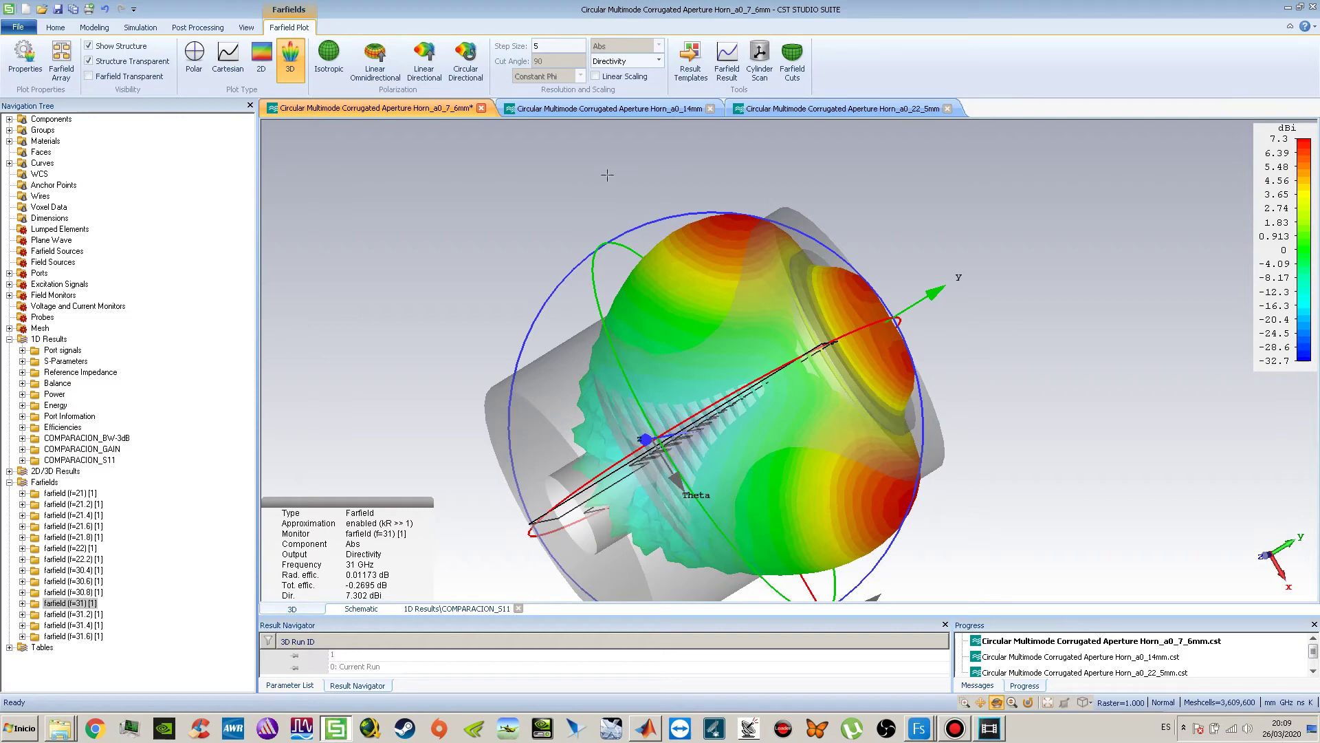
{"action": "left_click", "coordinate": [614, 110]}
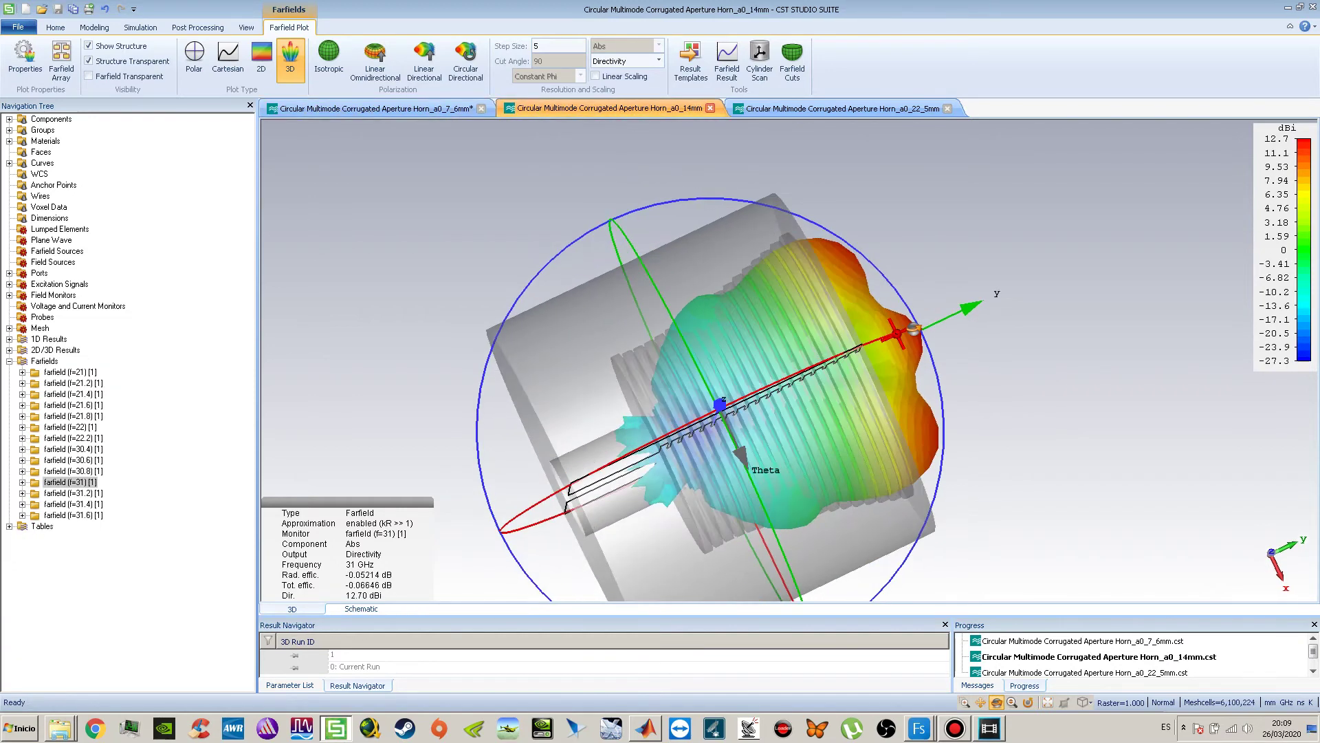
{"action": "left_click_drag", "start_coordinate": [828, 389], "coordinate": [849, 363]}
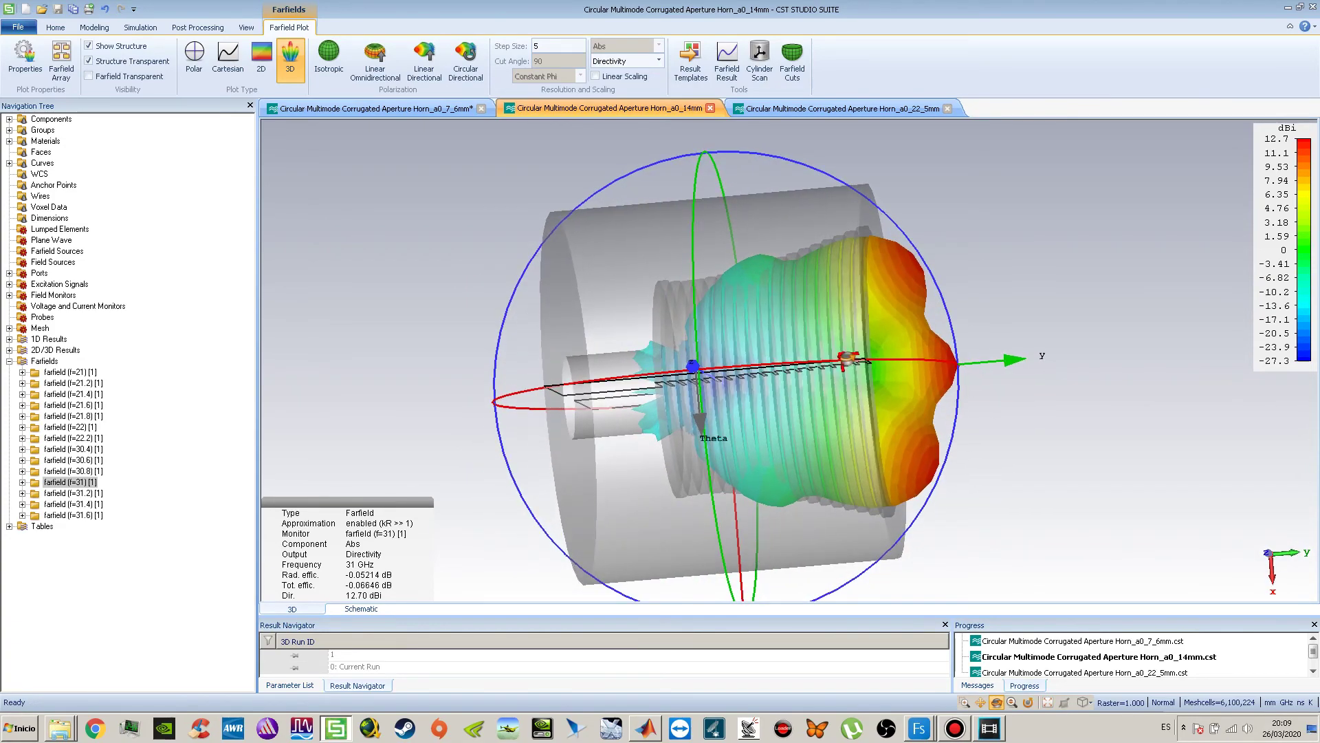
Switch to the a0_22_5mm horn project, view its cross-section and open its farfield result at f=31.
{"action": "left_click", "coordinate": [841, 108]}
{"action": "left_click_drag", "start_coordinate": [674, 295], "coordinate": [636, 257]}
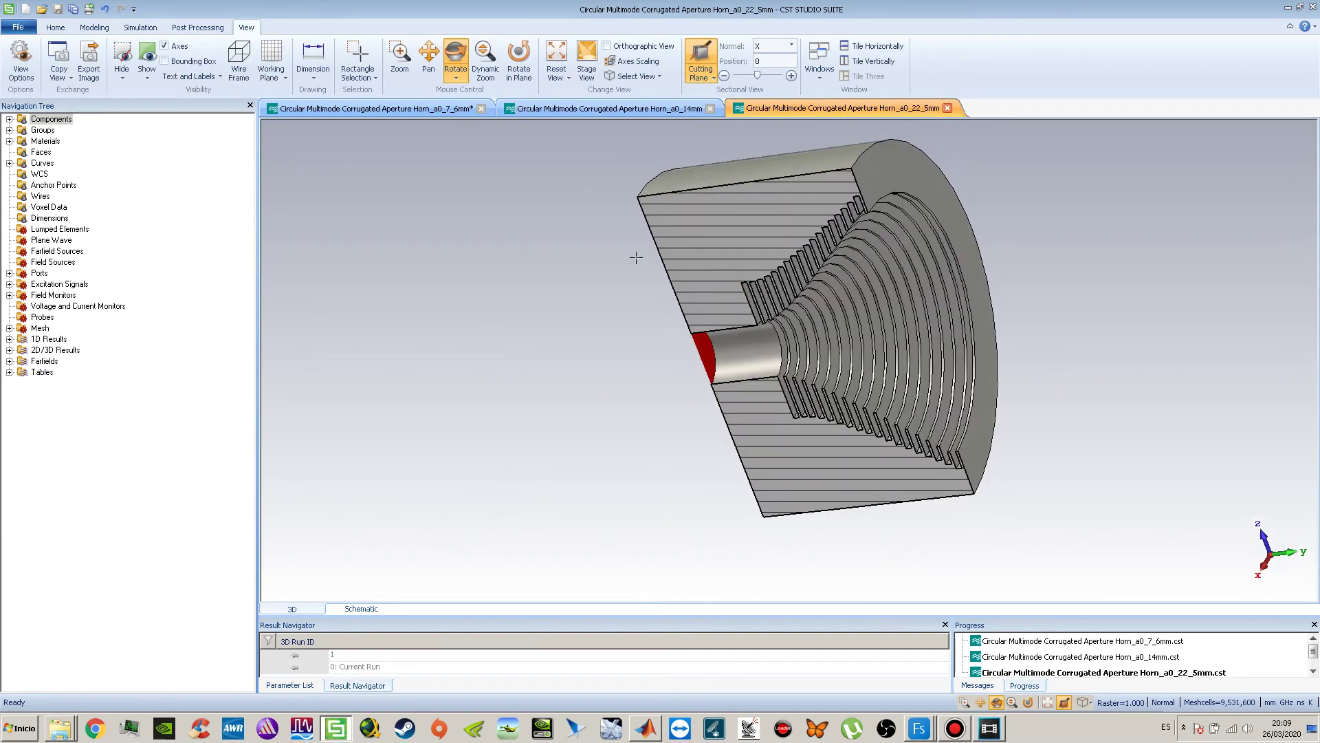
{"action": "left_click", "coordinate": [9, 361]}
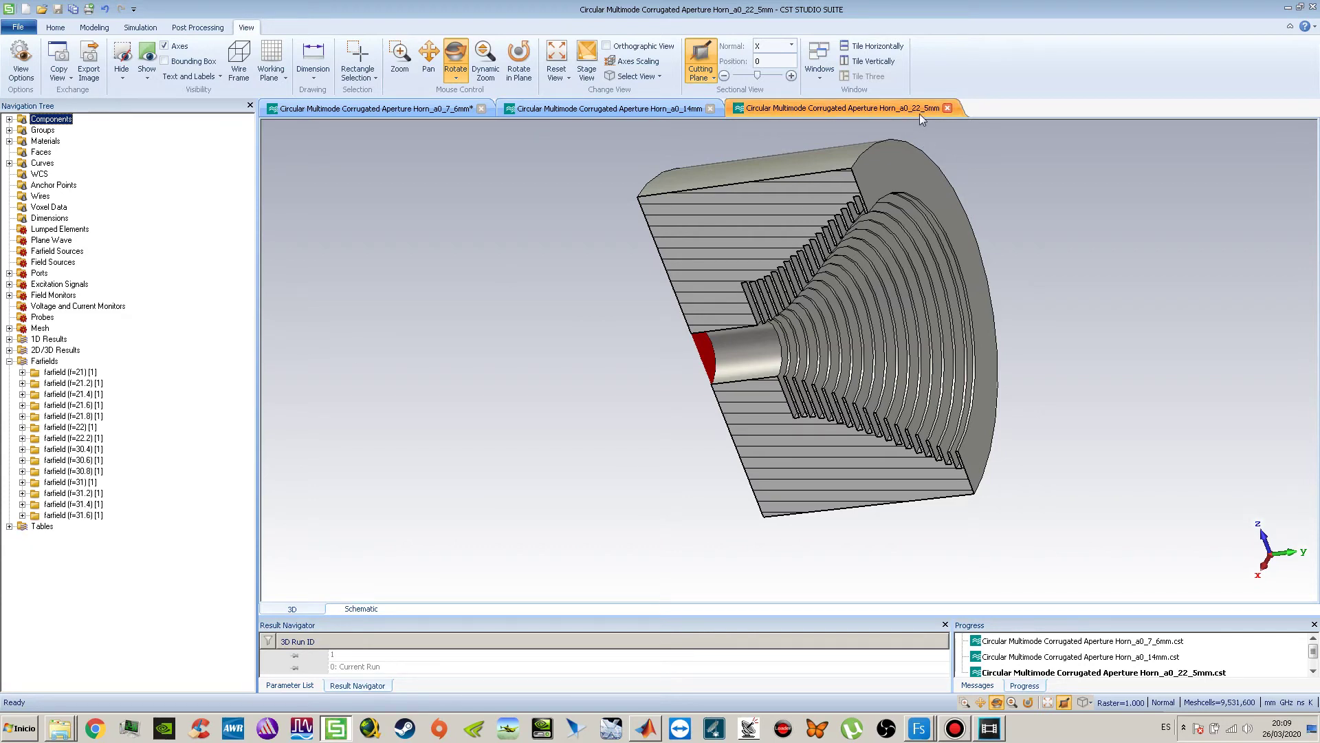
{"action": "left_click", "coordinate": [69, 482]}
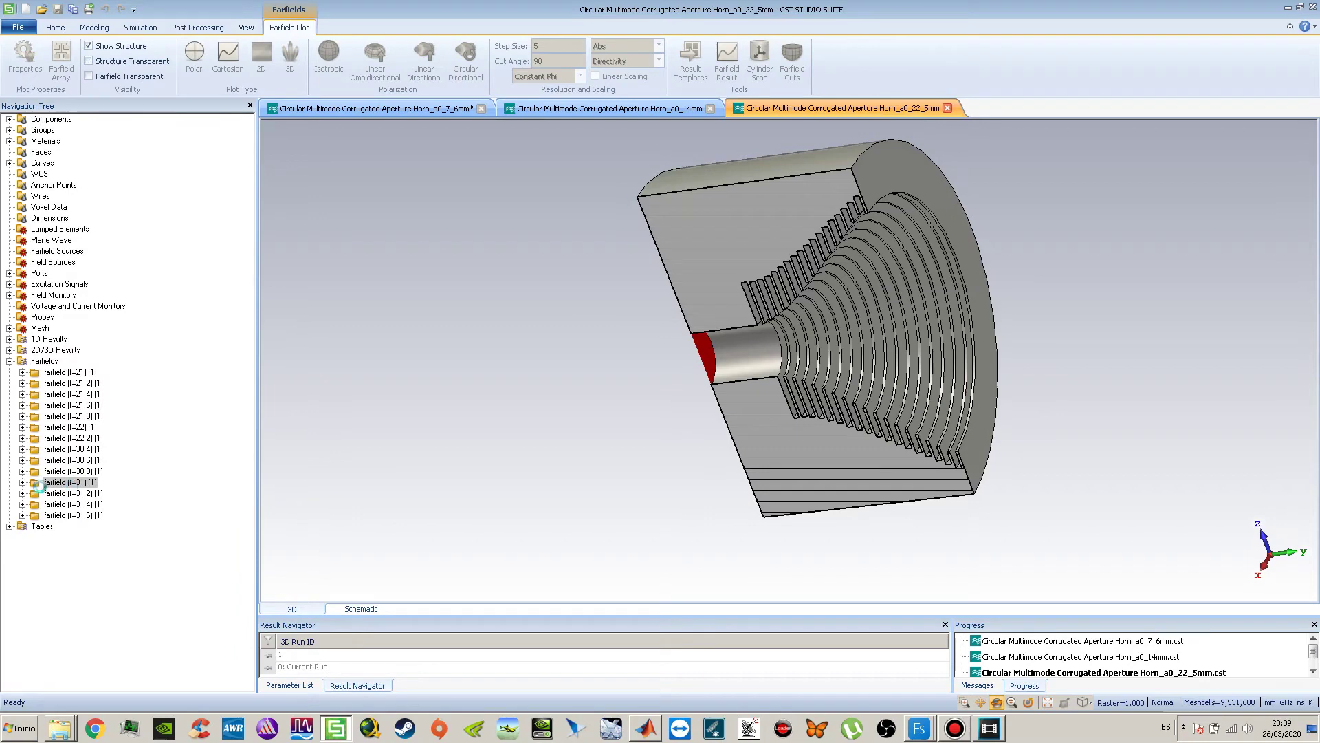
Examine the 22.5 mm horn's f=31 farfield from the front and side, including a closer side view of the lobes at the aperture.
{"action": "left_click_drag", "start_coordinate": [652, 345], "coordinate": [798, 417]}
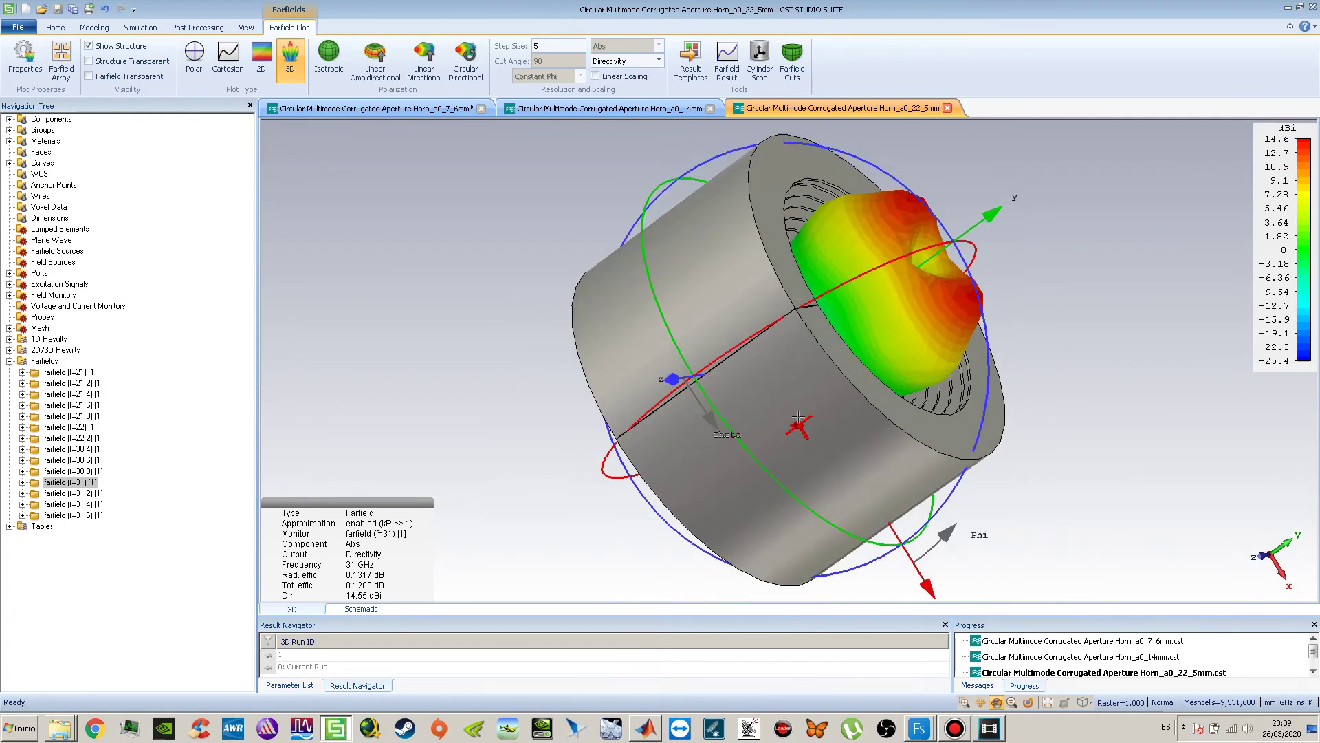
{"action": "left_click_drag", "start_coordinate": [734, 380], "coordinate": [881, 382]}
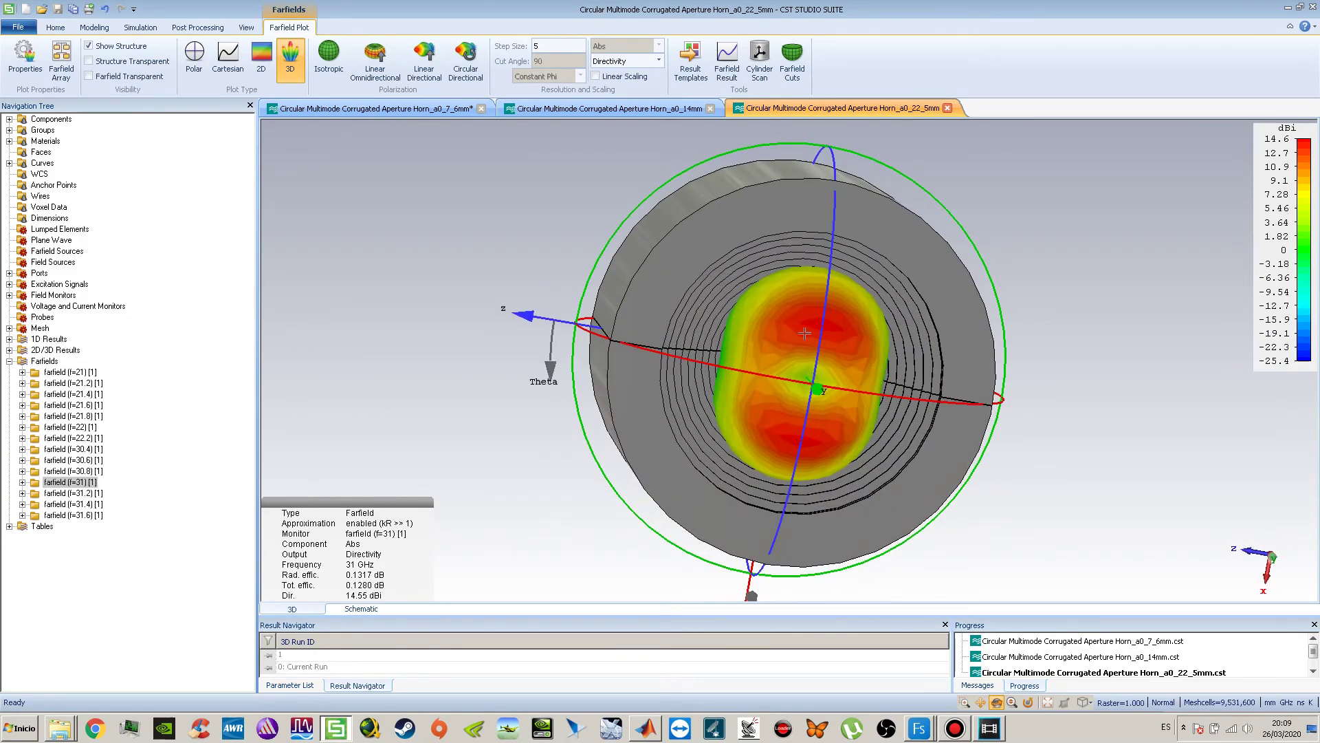
{"action": "left_click_drag", "start_coordinate": [771, 351], "coordinate": [963, 387]}
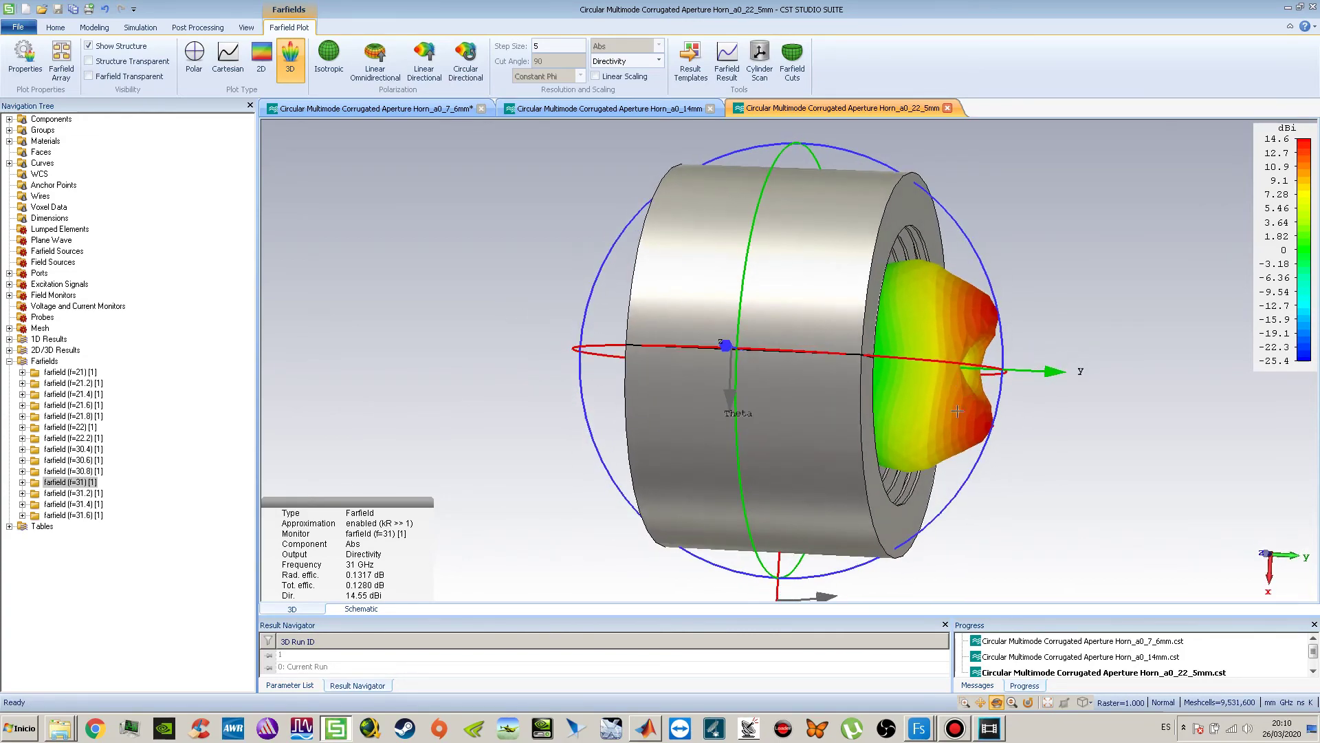
{"action": "scroll", "coordinate": [964, 388], "scroll_direction": "up", "scroll_amount": 3}
{"action": "middle_click_drag", "start_coordinate": [964, 383], "coordinate": [859, 372]}
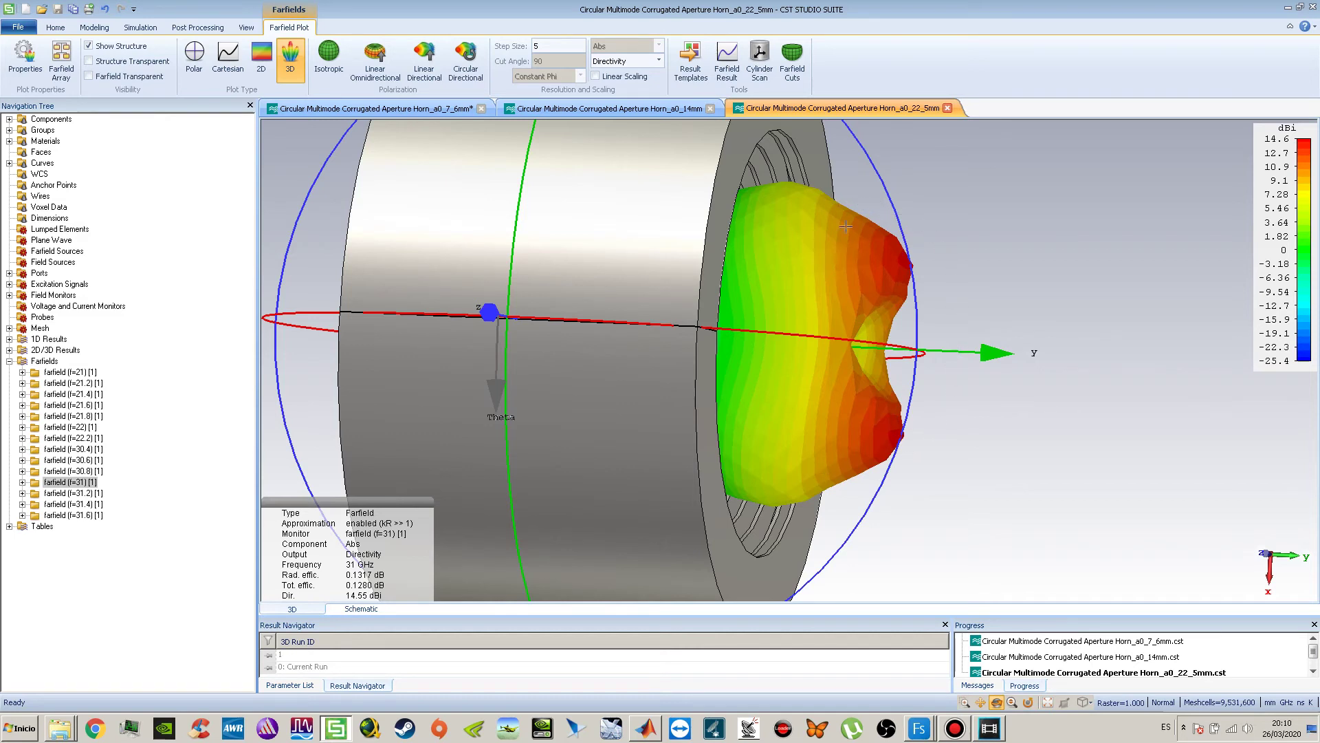
{"action": "left_click_drag", "start_coordinate": [866, 476], "coordinate": [885, 398]}
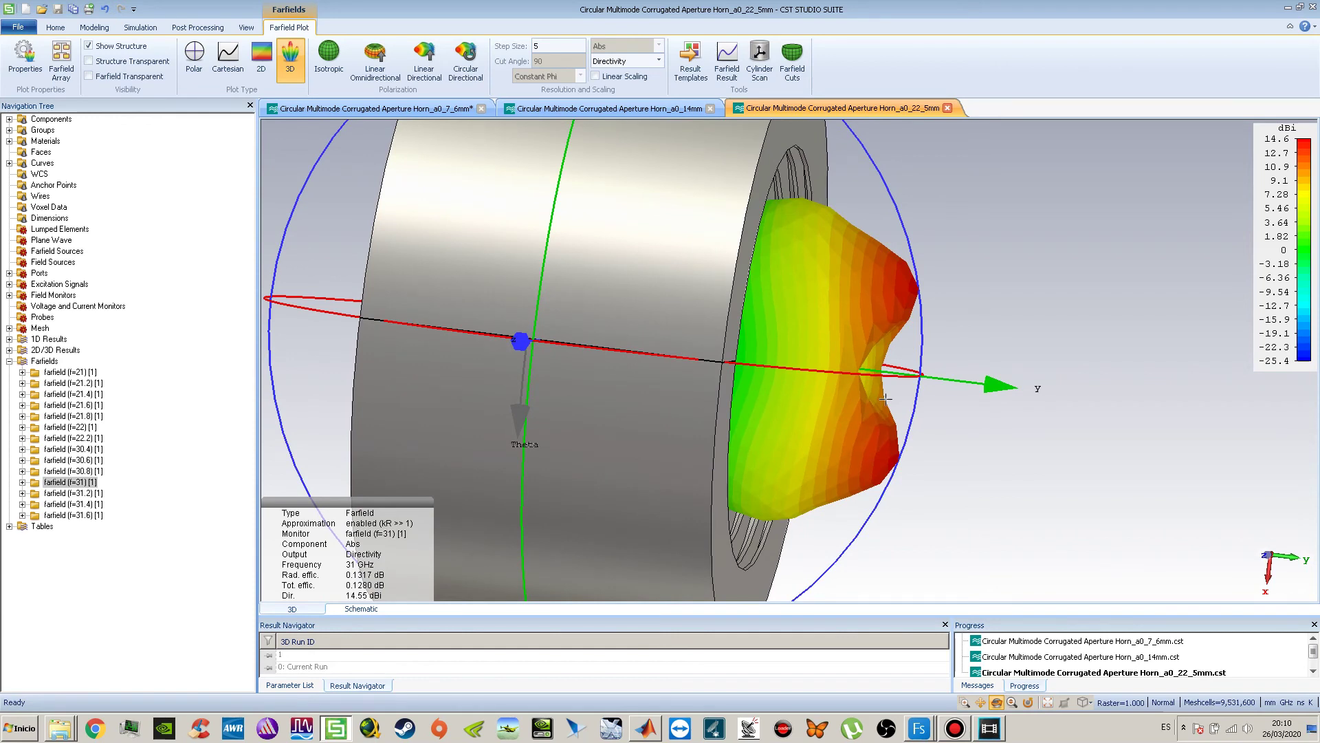
Inspect the two peaks and central dip of the 22.5 mm horn's f=31 farfield from oblique and side angles.
{"action": "left_click_drag", "start_coordinate": [882, 382], "coordinate": [684, 316]}
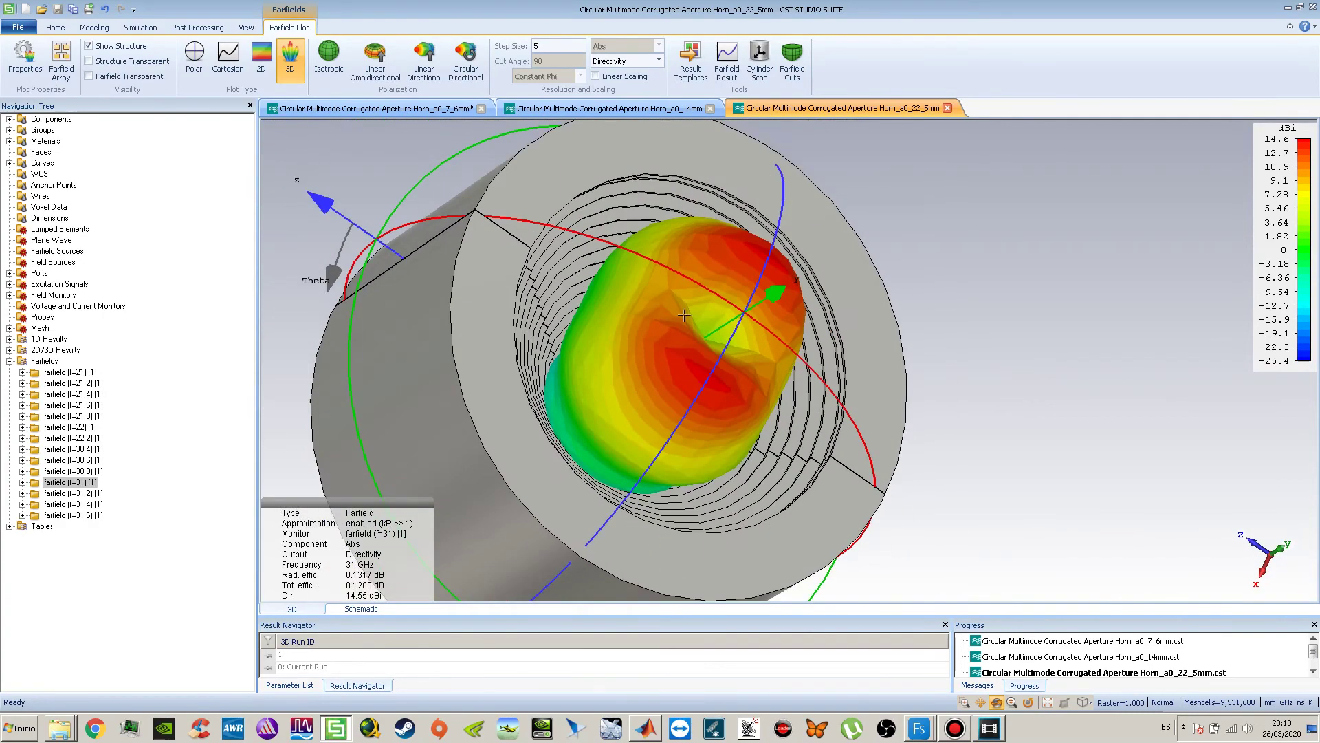
{"action": "left_click_drag", "start_coordinate": [916, 131], "coordinate": [956, 172]}
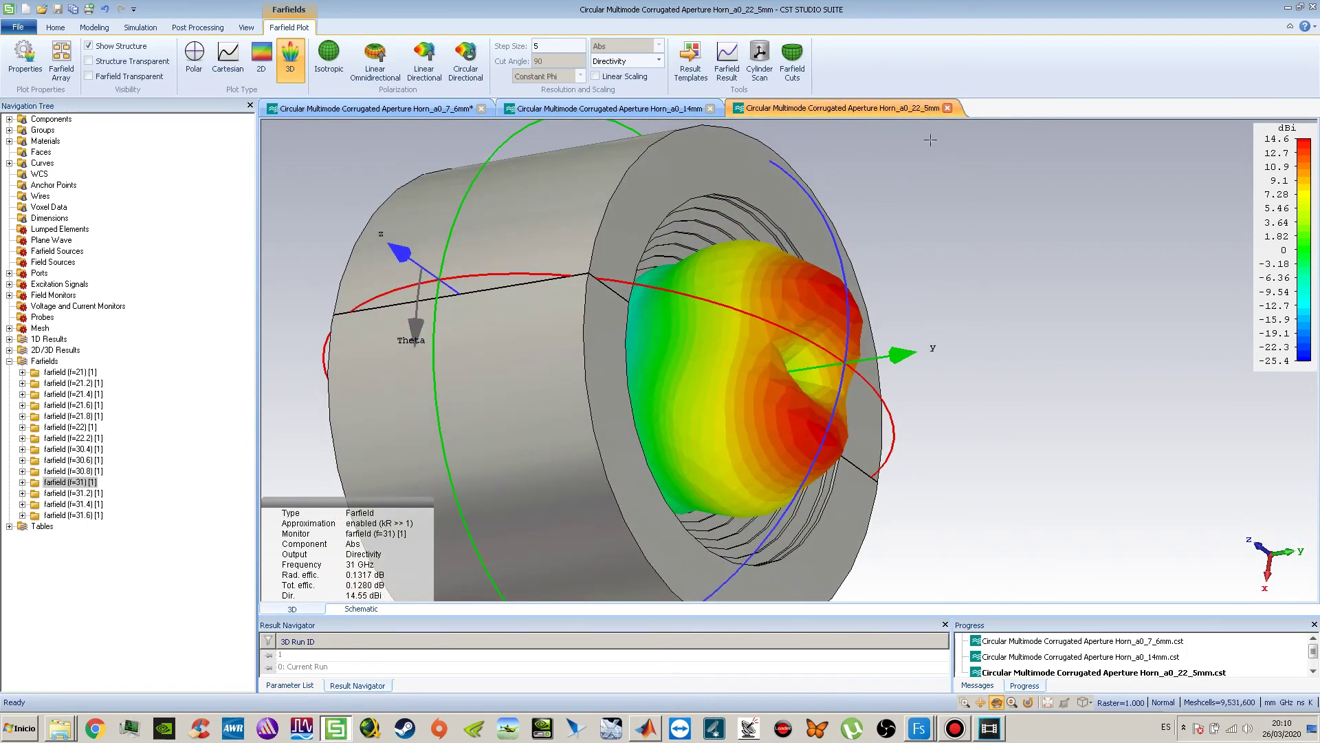
{"action": "left_click_drag", "start_coordinate": [832, 301], "coordinate": [884, 406]}
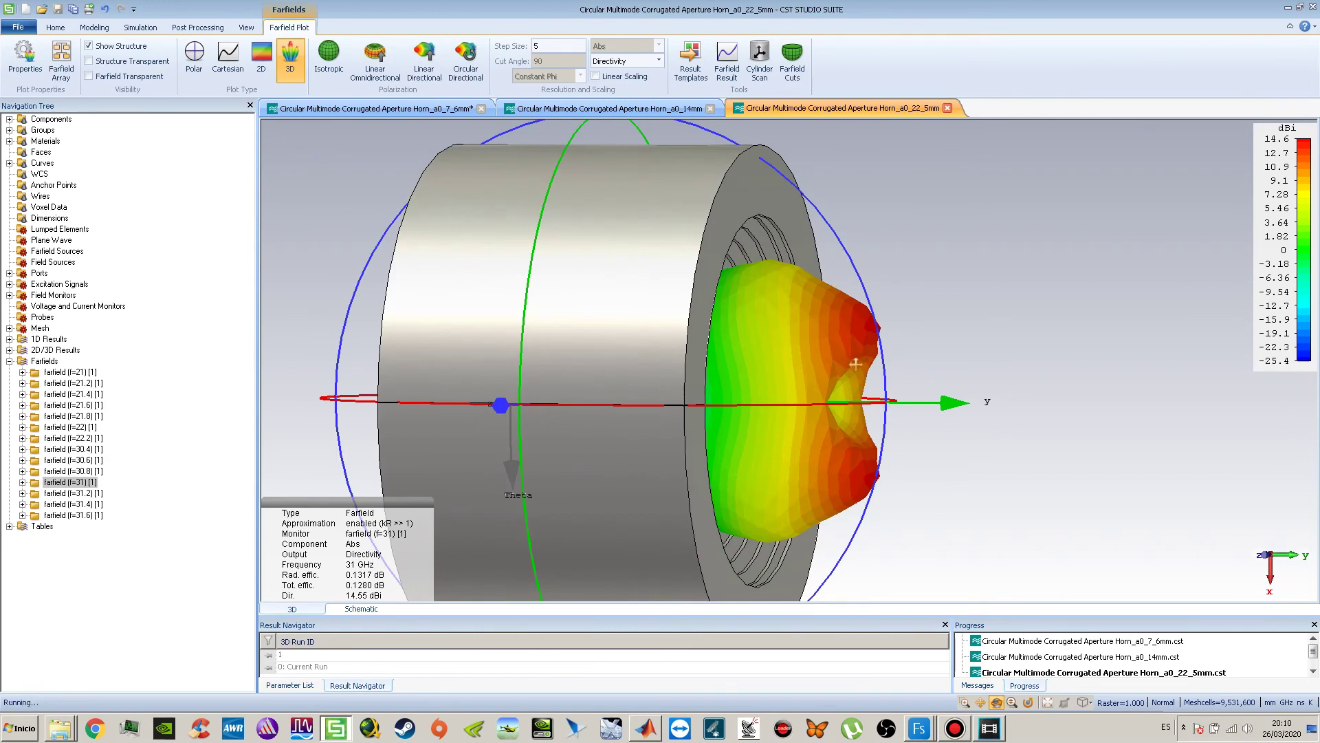
{"action": "left_click_drag", "start_coordinate": [866, 341], "coordinate": [881, 344]}
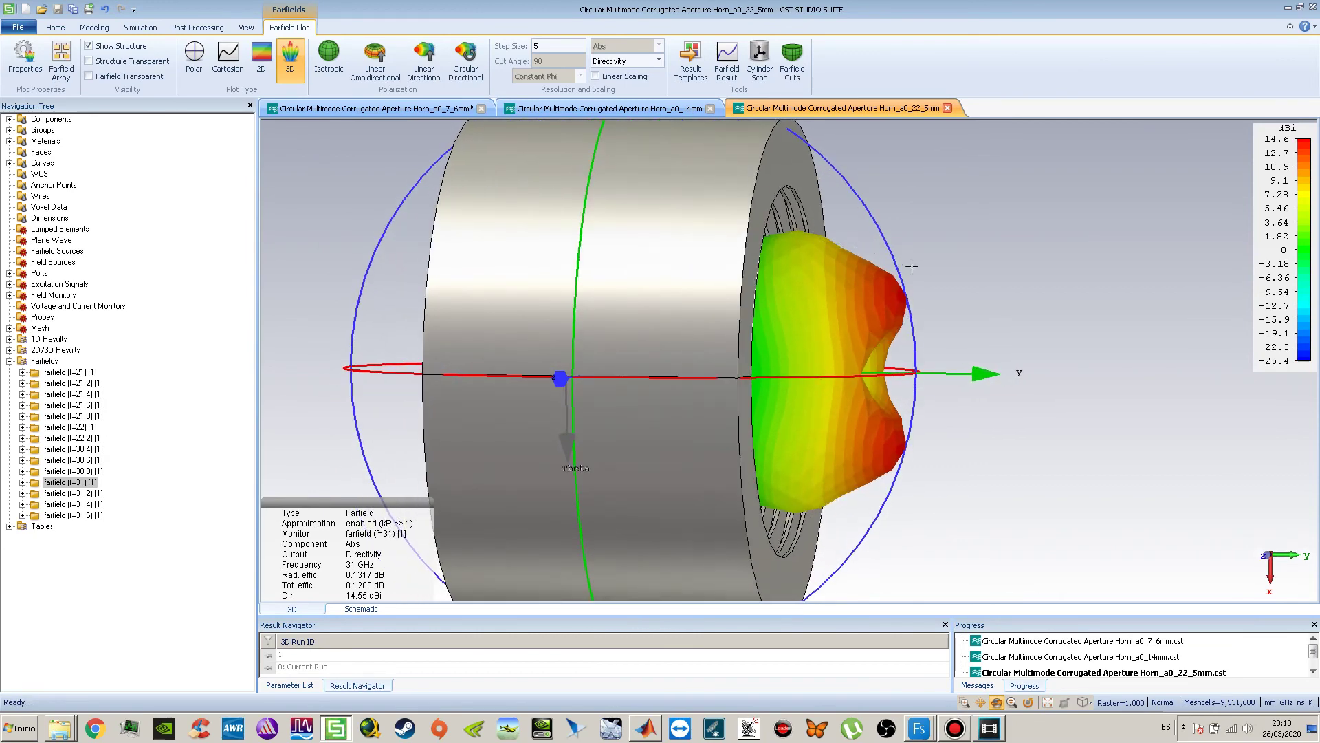
{"action": "left_click_drag", "start_coordinate": [907, 424], "coordinate": [597, 251]}
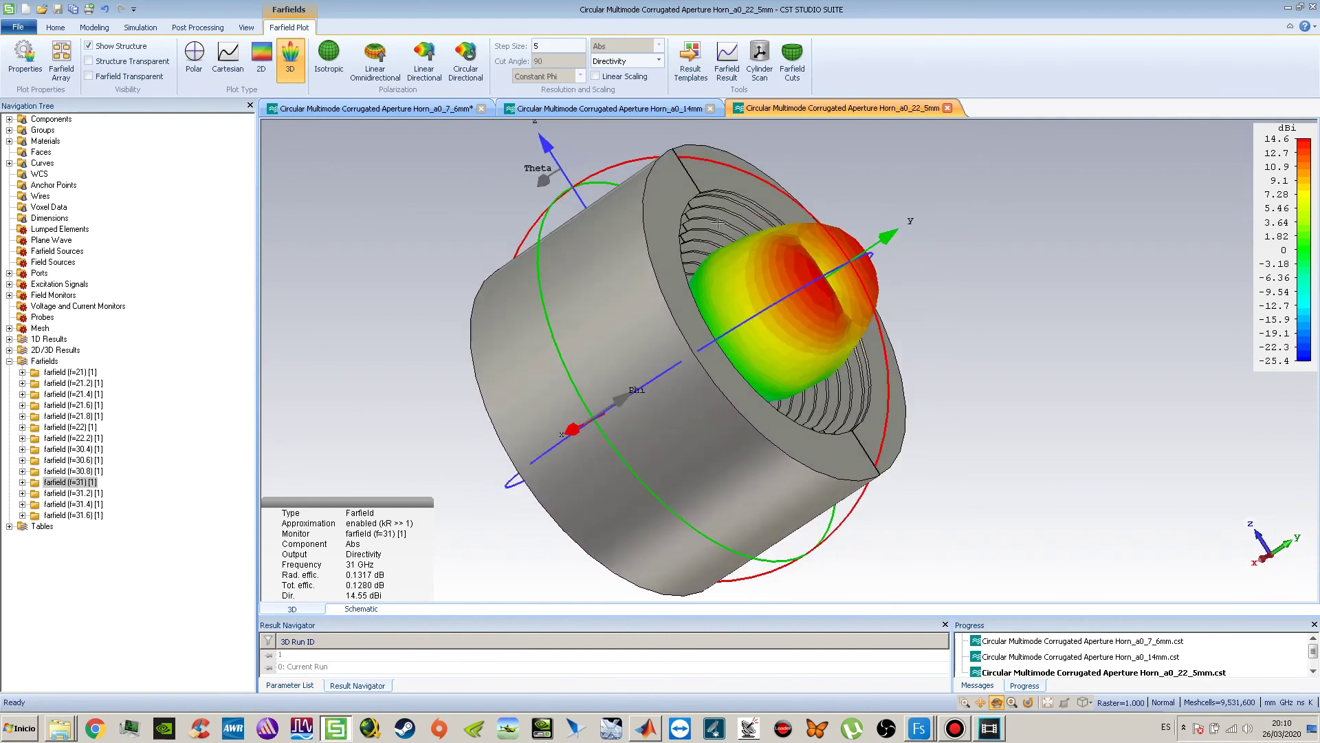
{"action": "left_click_drag", "start_coordinate": [743, 282], "coordinate": [748, 347]}
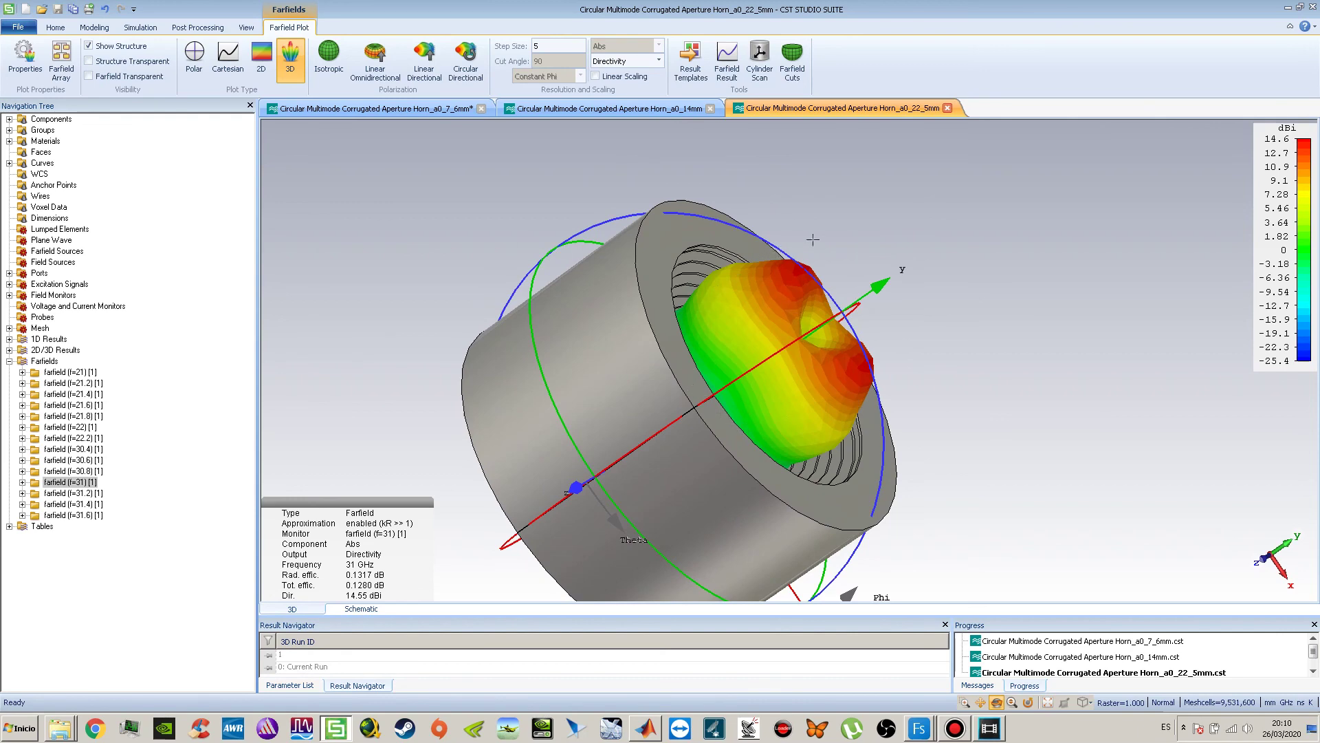
{"action": "left_click_drag", "start_coordinate": [816, 414], "coordinate": [546, 374]}
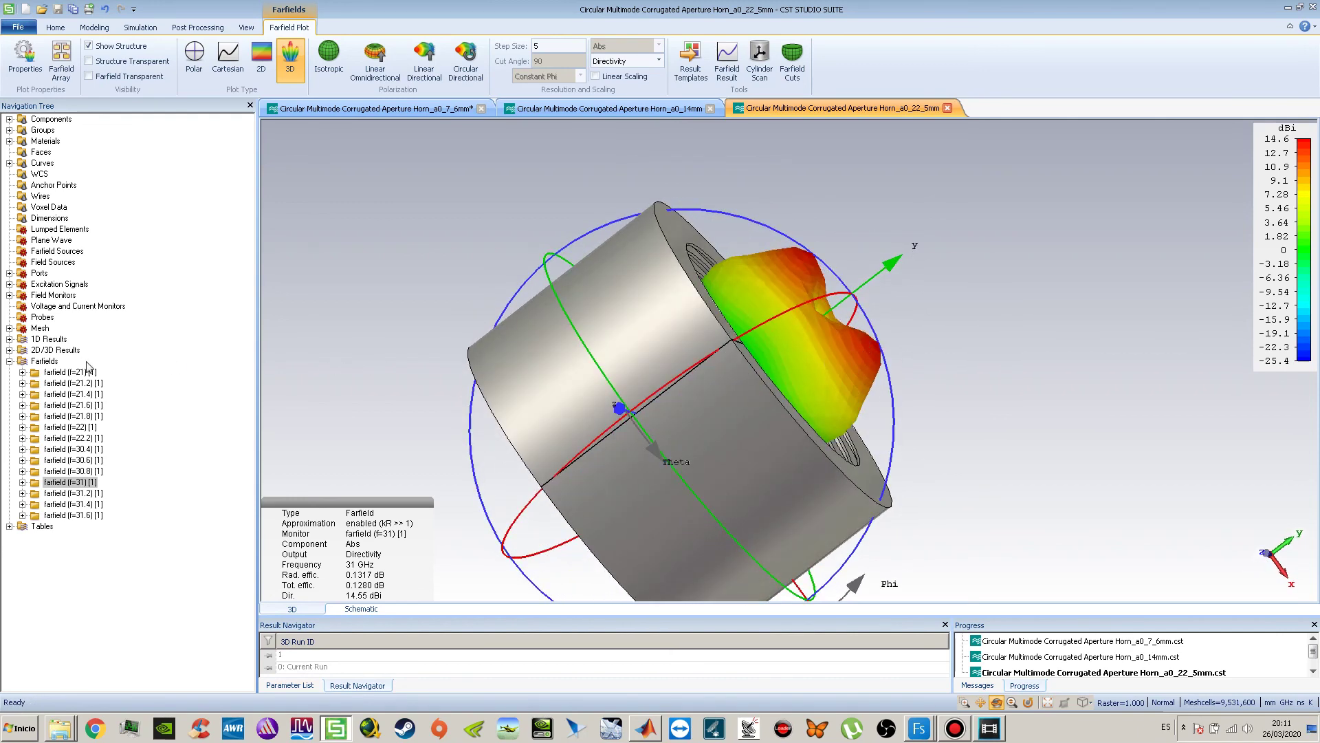
Switch to the a0_7_6mm horn project and plot its S1,1 parameter.
{"action": "left_click", "coordinate": [371, 109]}
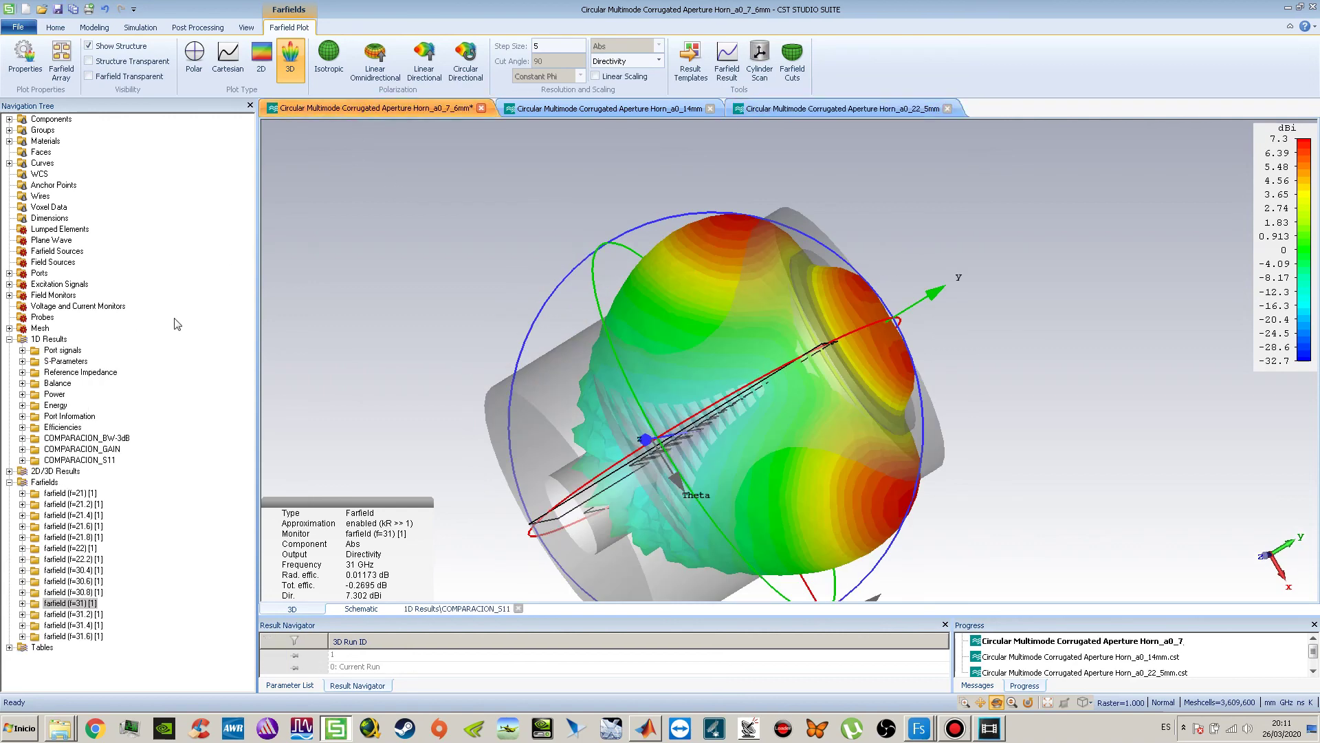
{"action": "left_click", "coordinate": [23, 361]}
{"action": "left_click", "coordinate": [64, 372]}
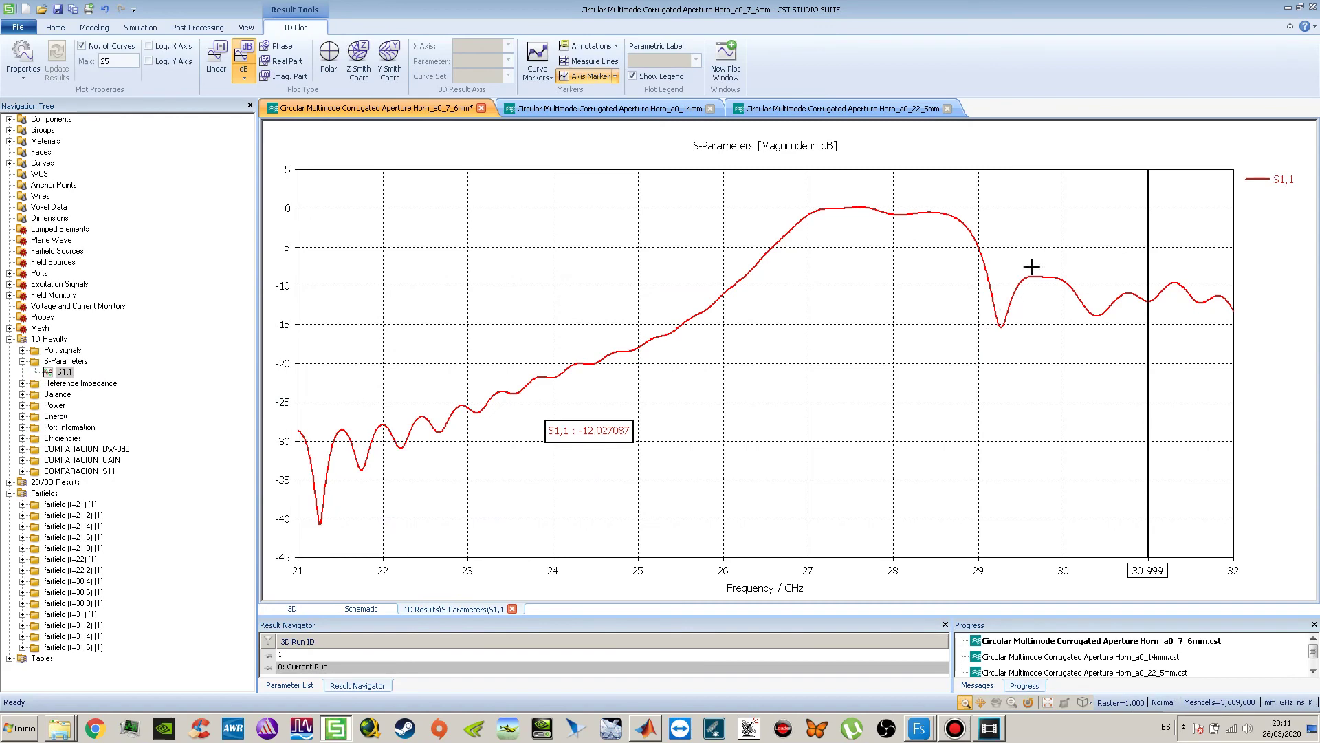
Plot the COMPARACION_S11 curves for a0 of 7.6 mm, 14 mm and 22.5 mm together.
{"action": "left_click", "coordinate": [24, 471]}
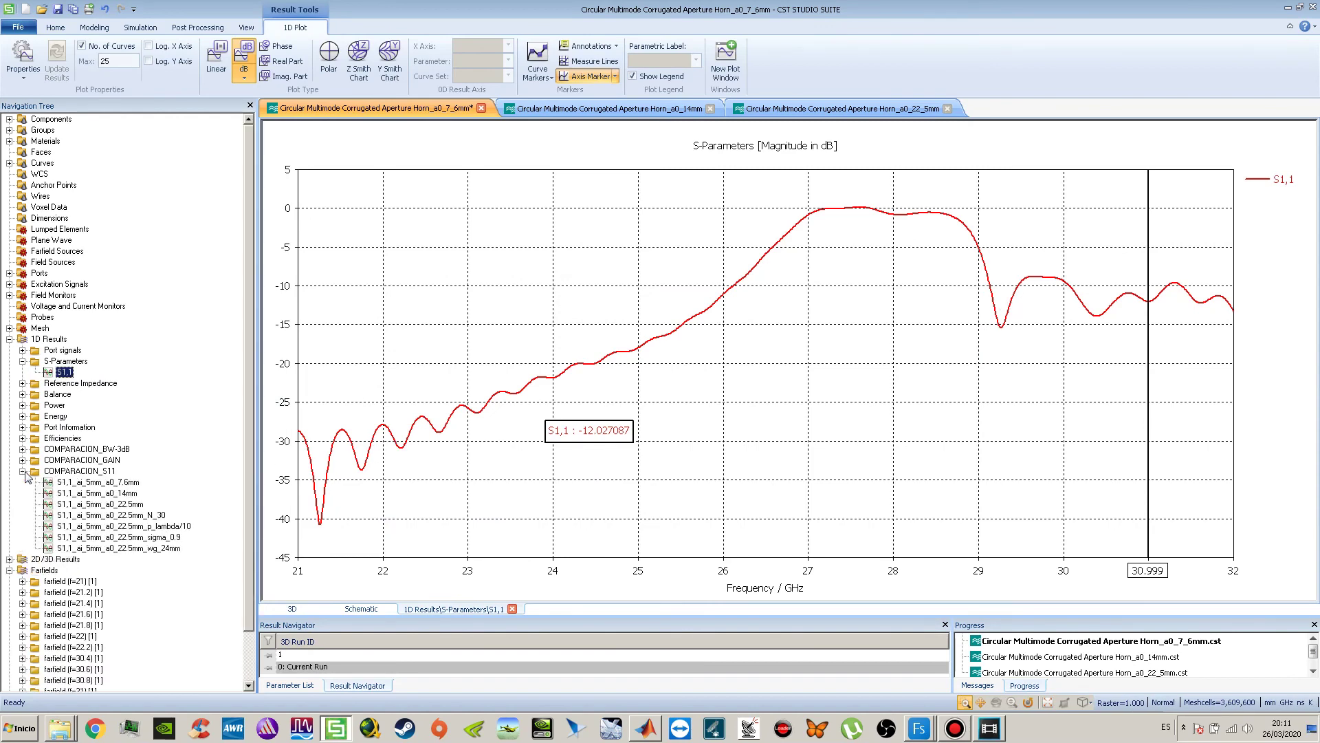
{"action": "left_click", "coordinate": [92, 482]}
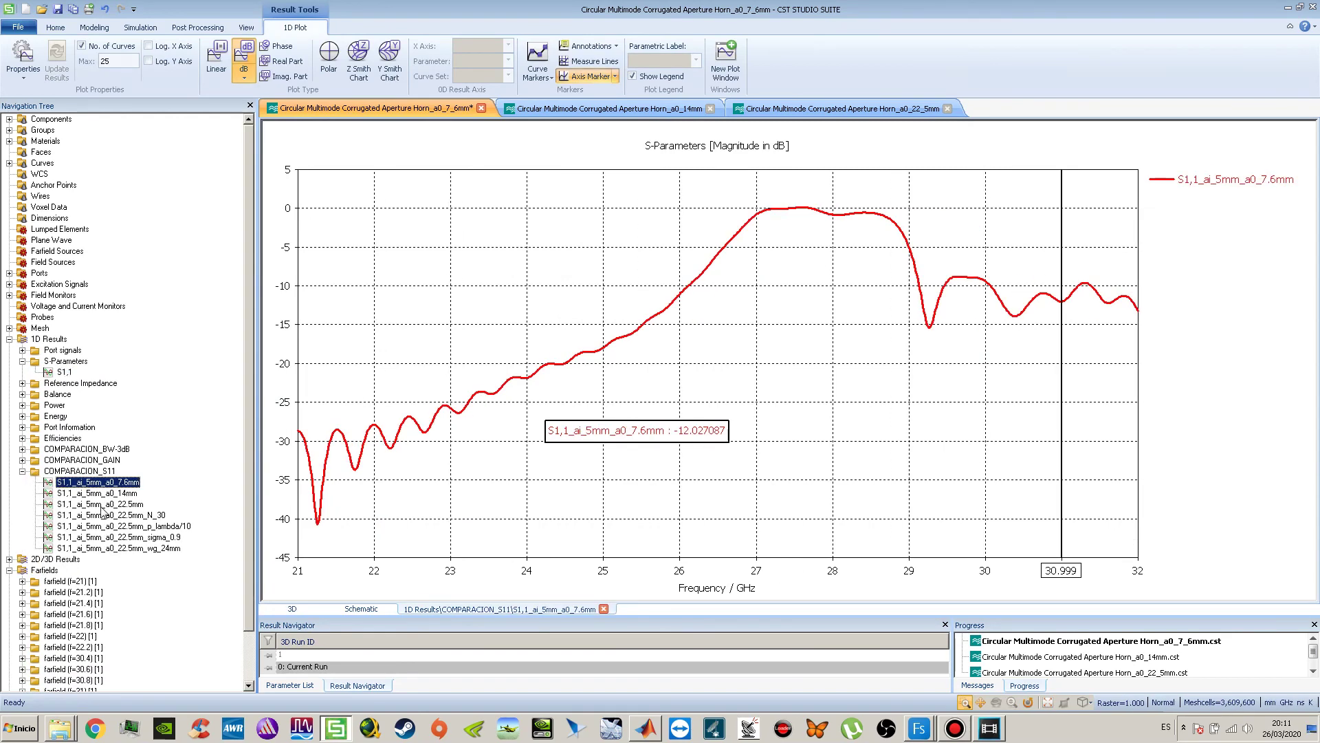
{"action": "left_click", "coordinate": [100, 506], "text": "shift"}
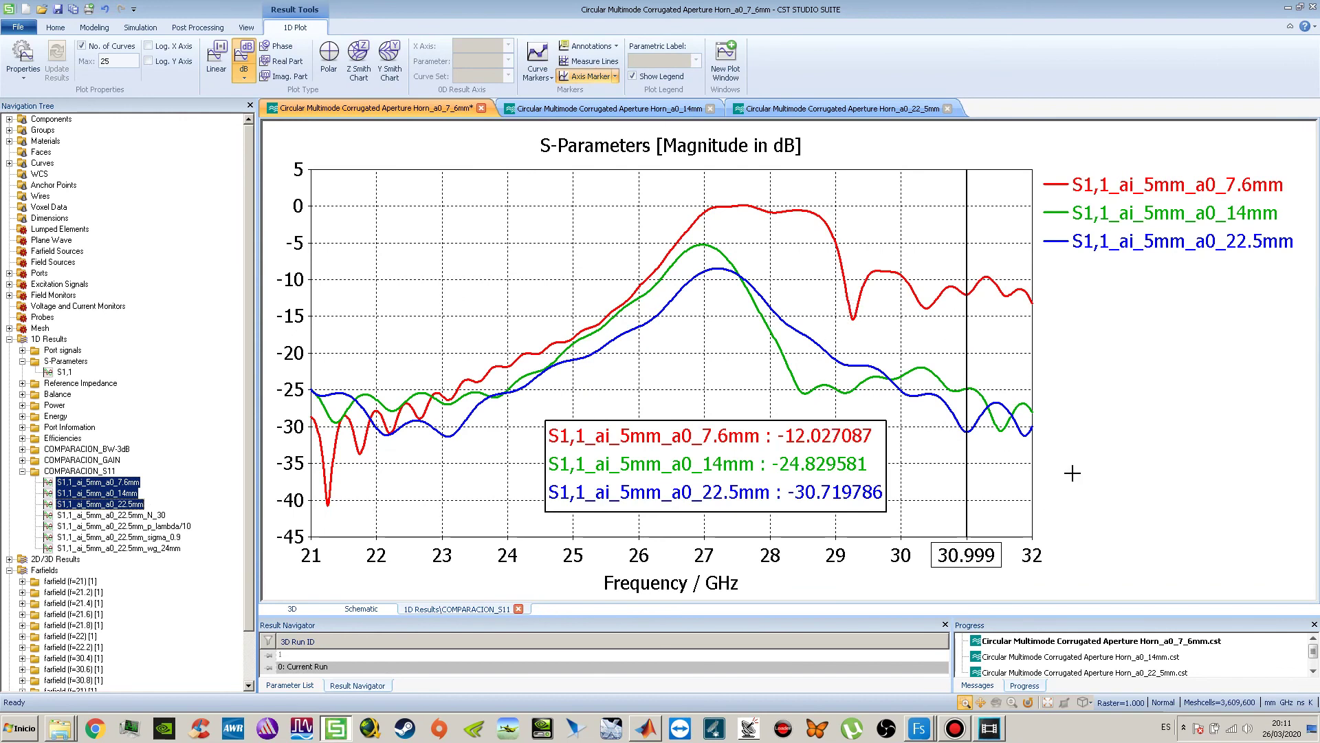